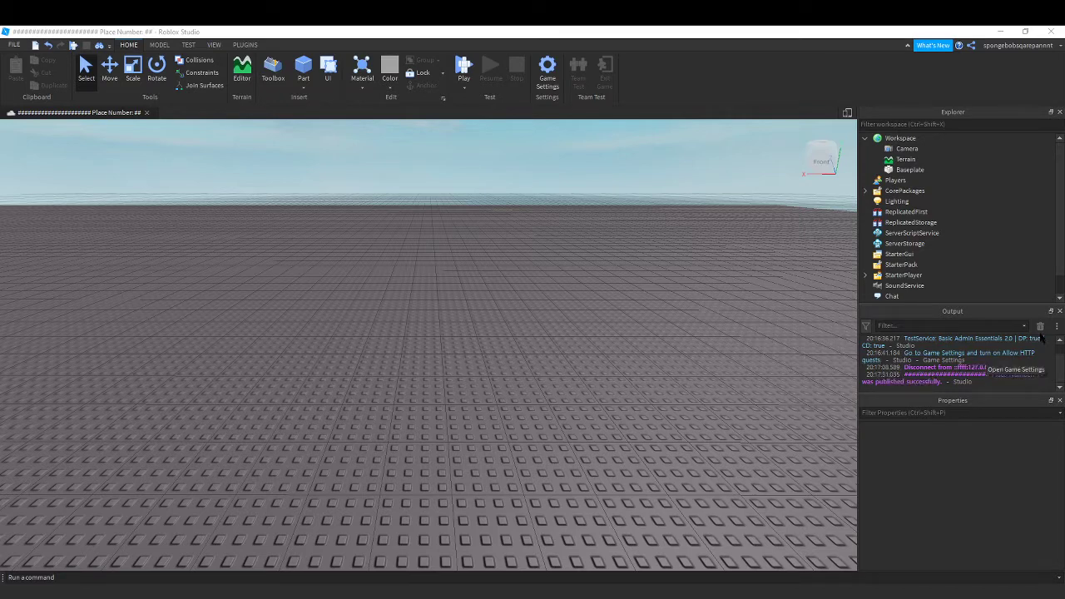
- Clear the Output log and switch to the Discord test server in the browser
left_click(1041, 325)
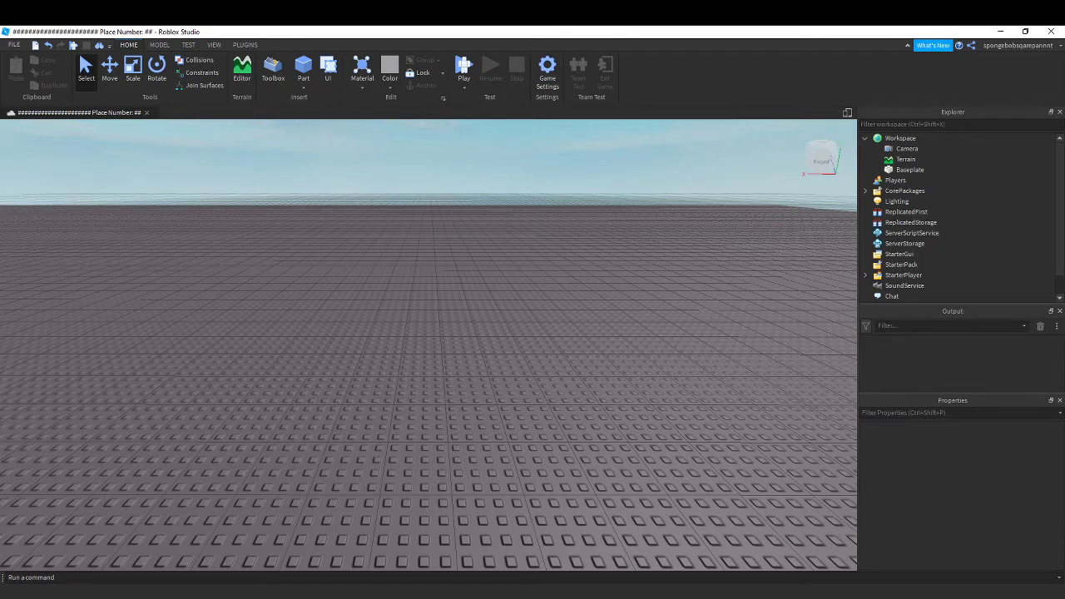
left_click(562, 313)
left_click(1002, 31)
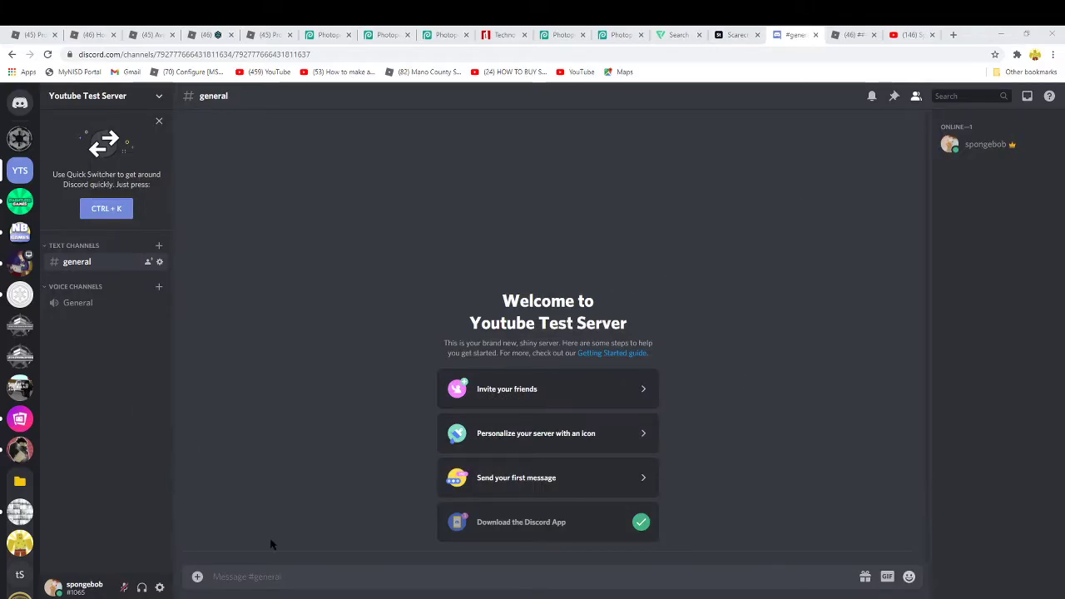
- Send the message ":fly me" in the general channel of Youtube Test Server
left_click(396, 536)
type(":fly me")
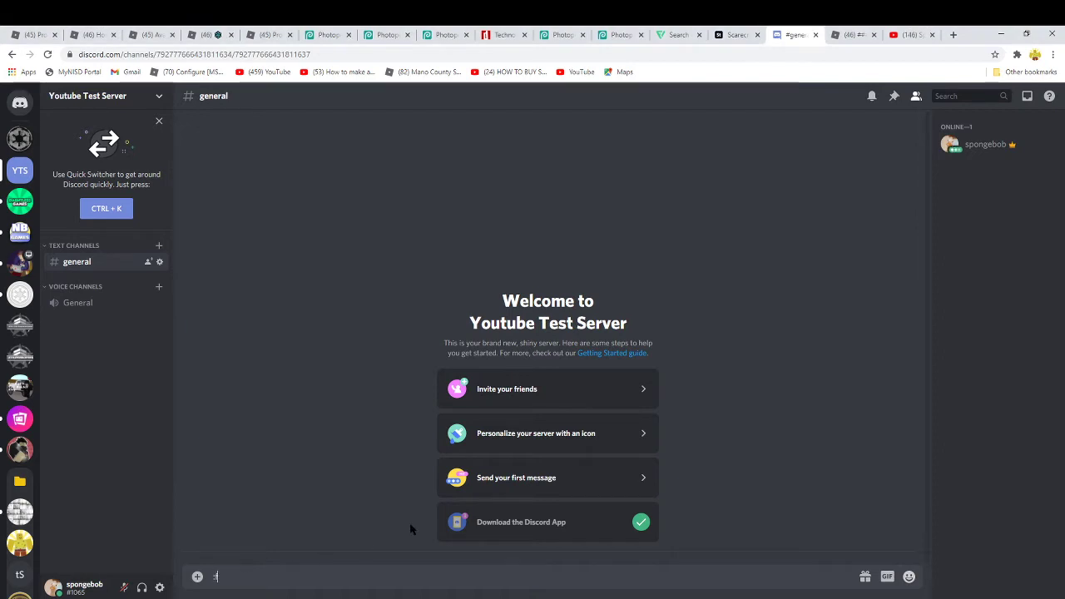
key("Return")
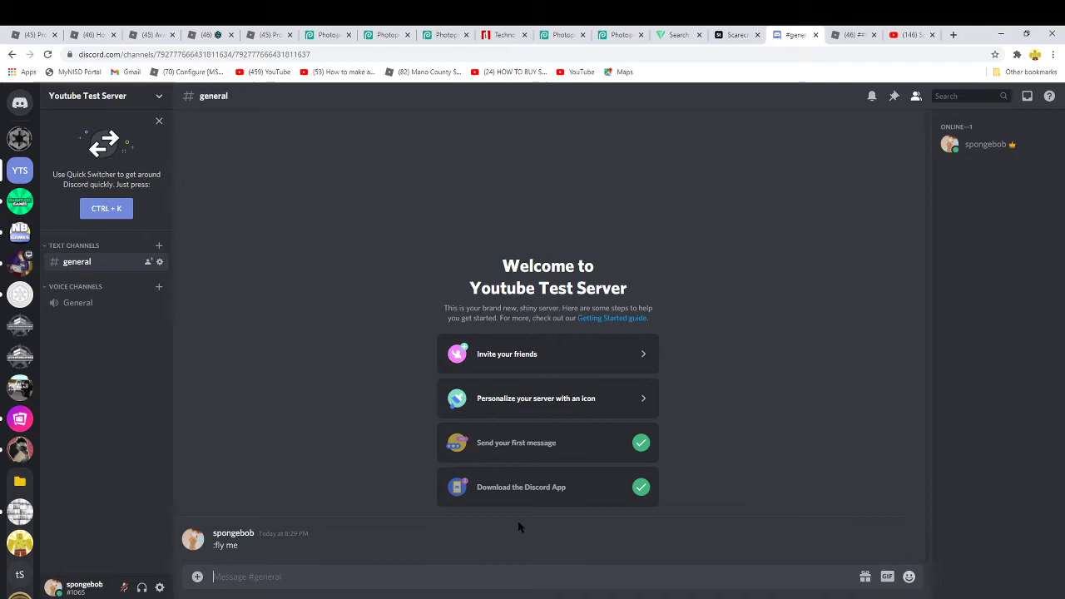
- Delete the ":fly me" message from the general channel
left_click(906, 526)
left_click(825, 571)
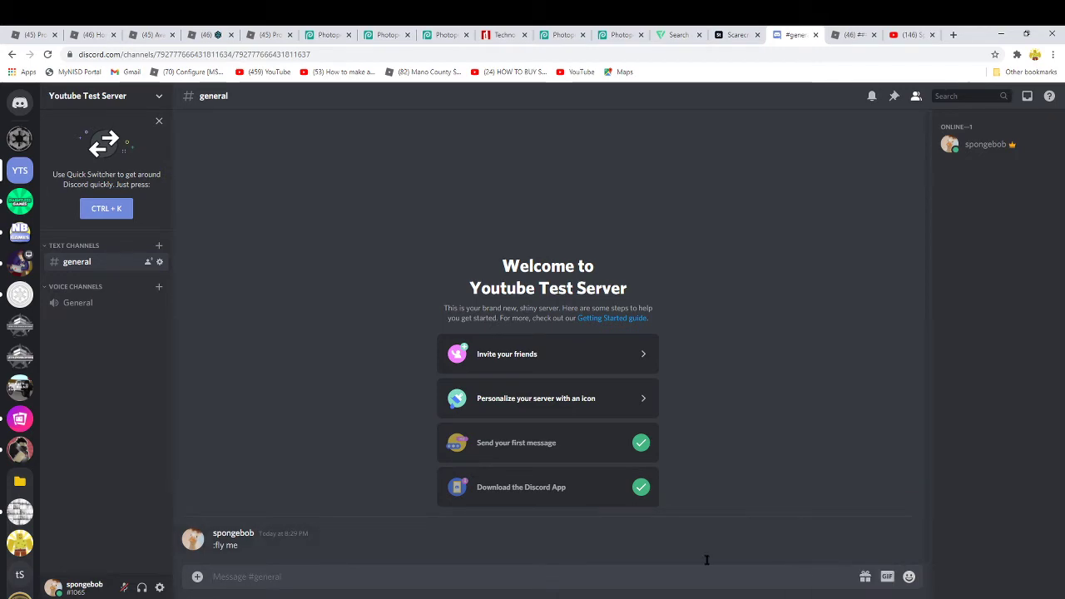
left_click(906, 526)
left_click(820, 581)
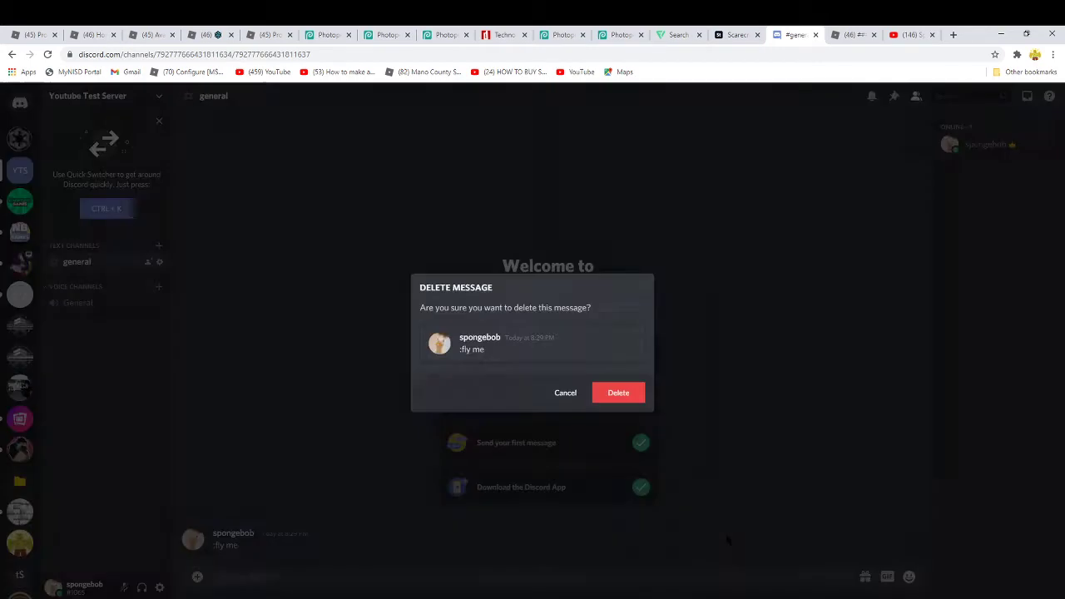
left_click(619, 392)
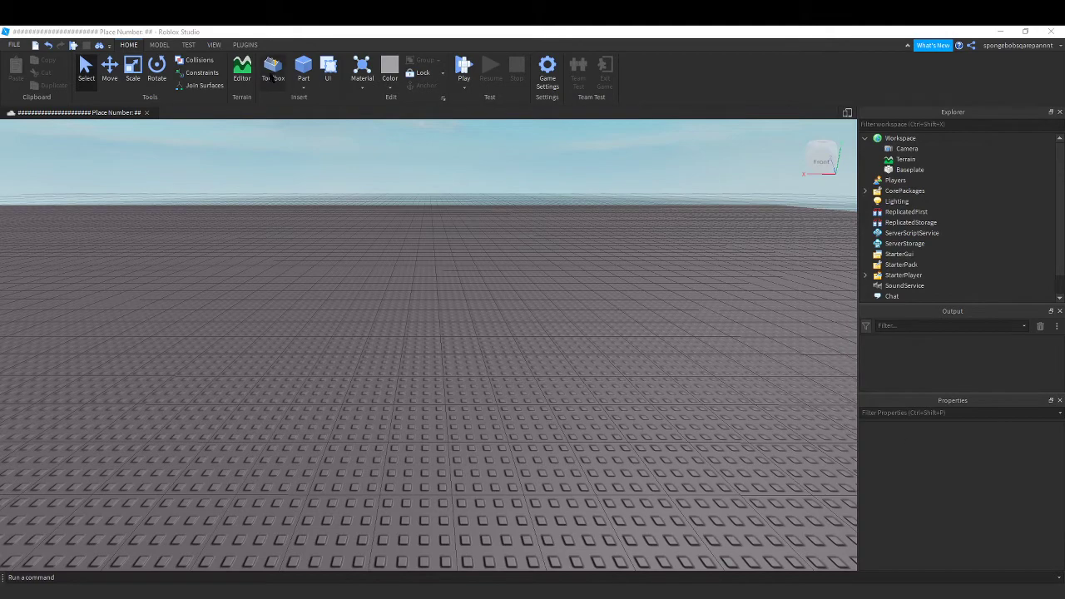
- Search the Toolbox models for "basic Admin Essentials" and insert Basic Admin Essentials 2.0 into the workspace
left_click(272, 71)
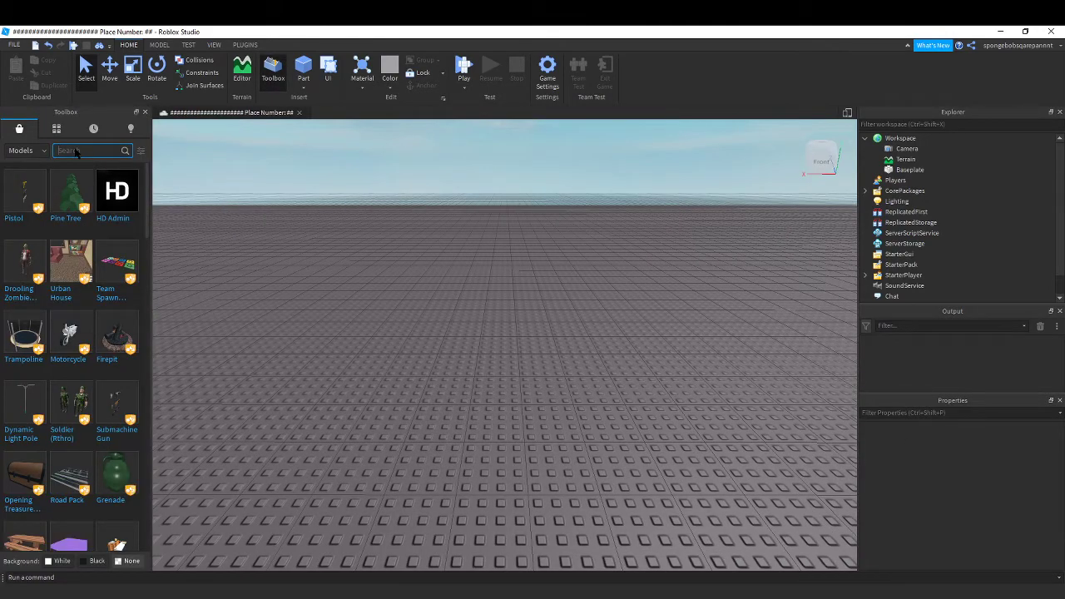
type("bas")
type("ic Admin Essen")
type("tials")
key("Return")
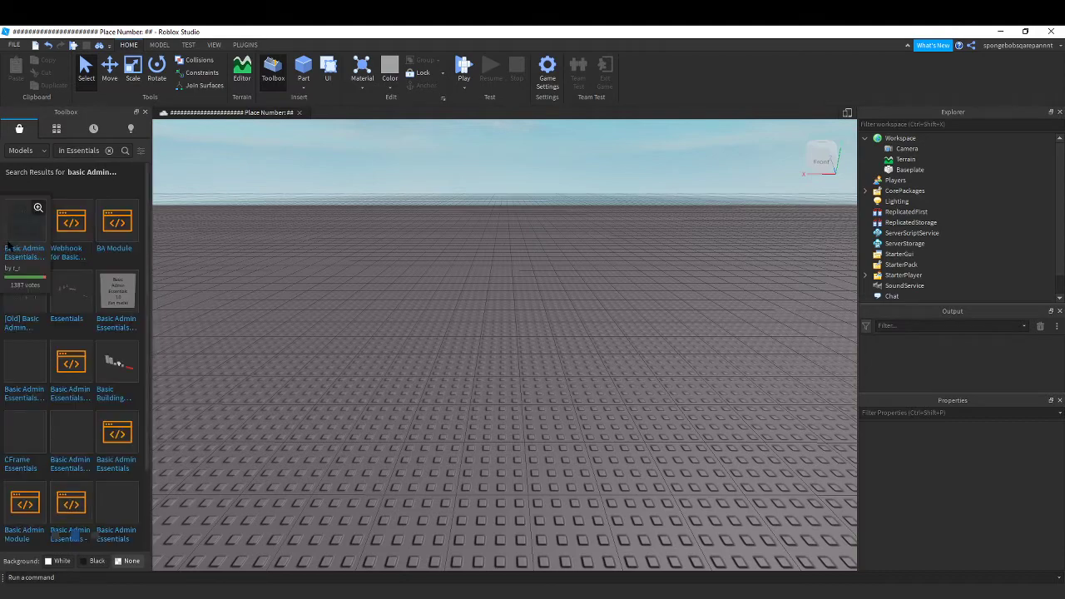
left_click(29, 237)
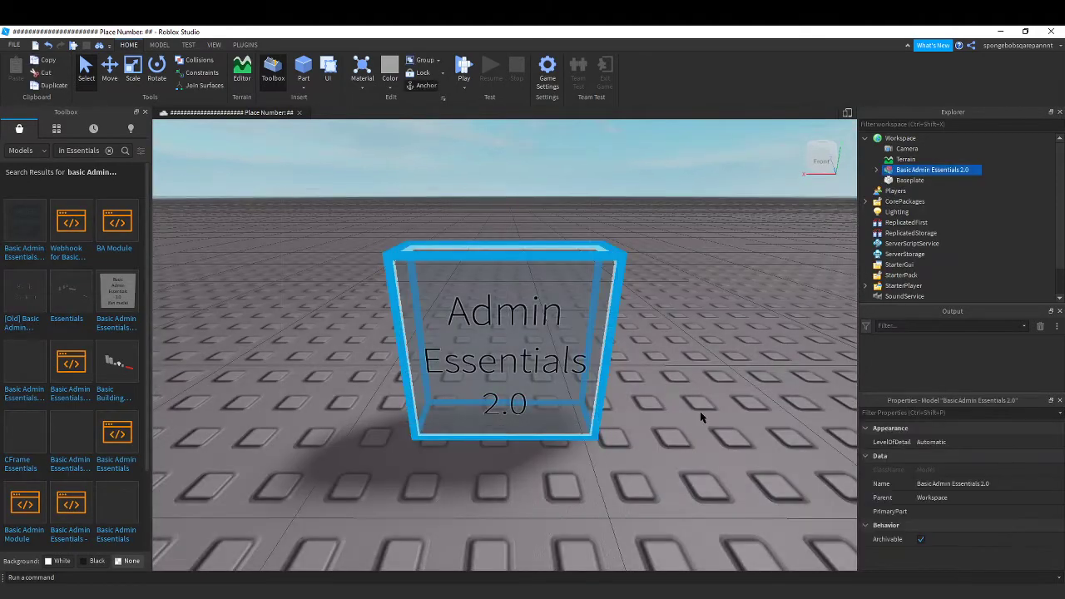
- Expand the Basic Admin Essentials 2.0 model and its script down to the contents of the Plugins folder
left_click(830, 231)
left_click(876, 169)
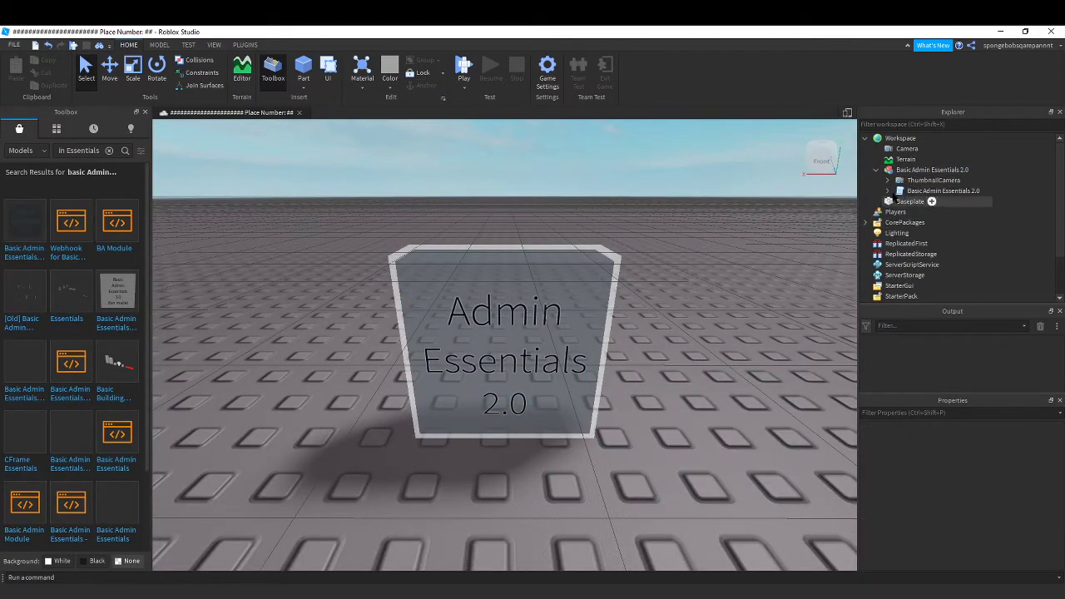
left_click(887, 191)
left_click(898, 202)
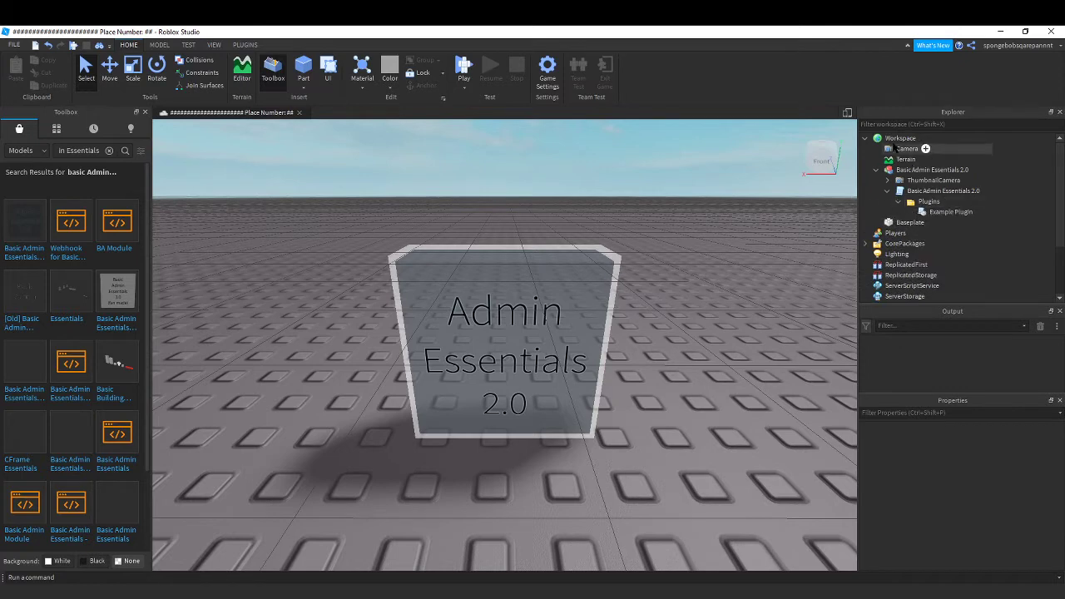
- Insert the Webhook for Basic Admin model and move the Webhook module into the Plugins folder
left_click(73, 235)
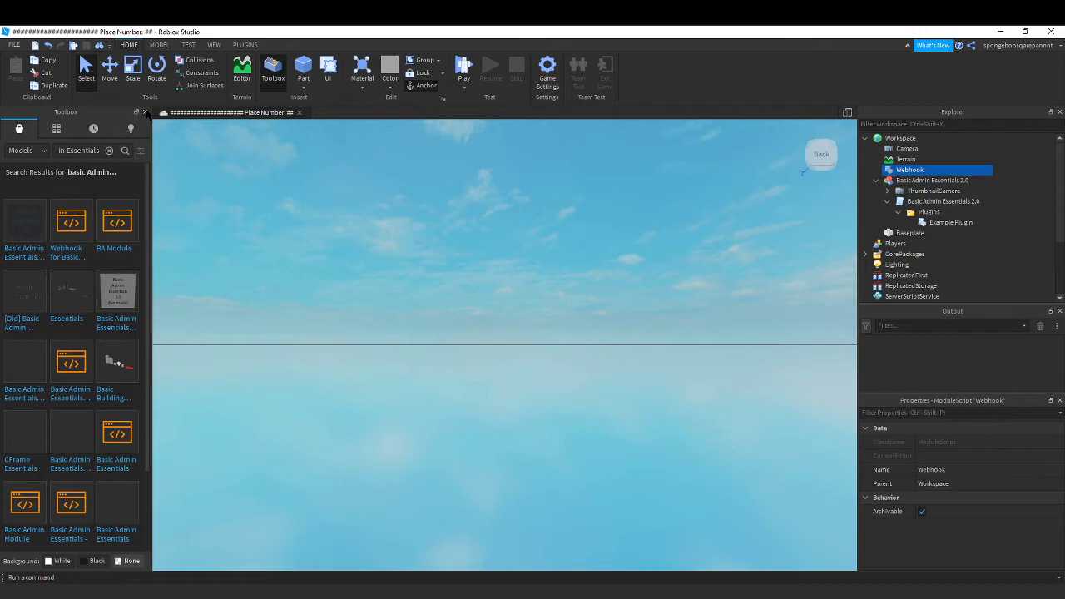
left_click(145, 113)
scroll(369, 219, "down", 5)
right_click_drag(369, 219, 435, 228)
left_click_drag(924, 170, 928, 202)
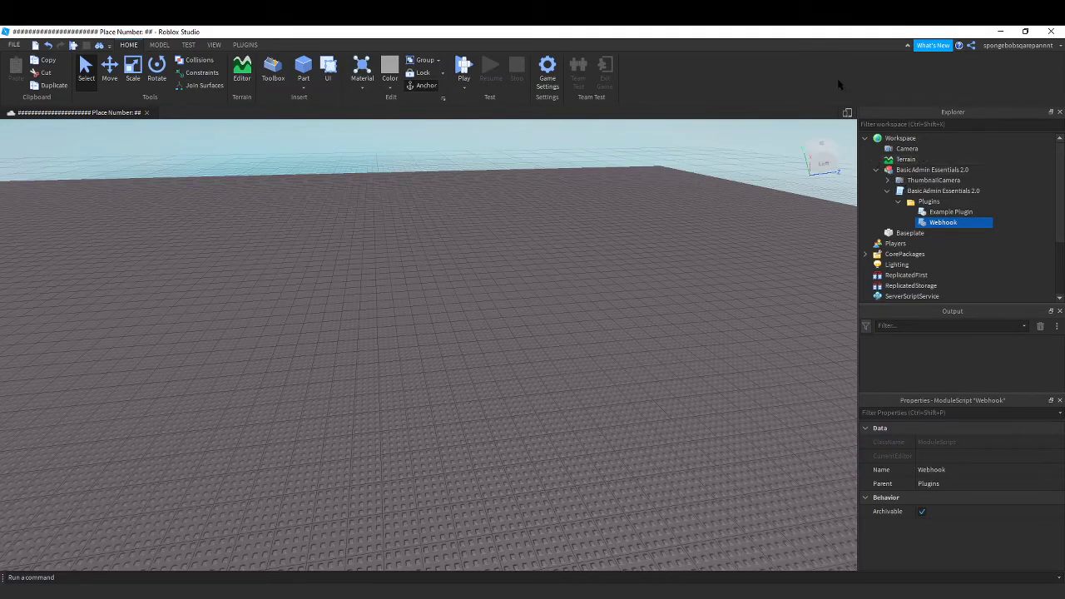
- Look through the Basic Admin Essentials 2.0 script, checking its configuration settings and the creator credit in the header
double_click(943, 190)
scroll(291, 204, "down", 20)
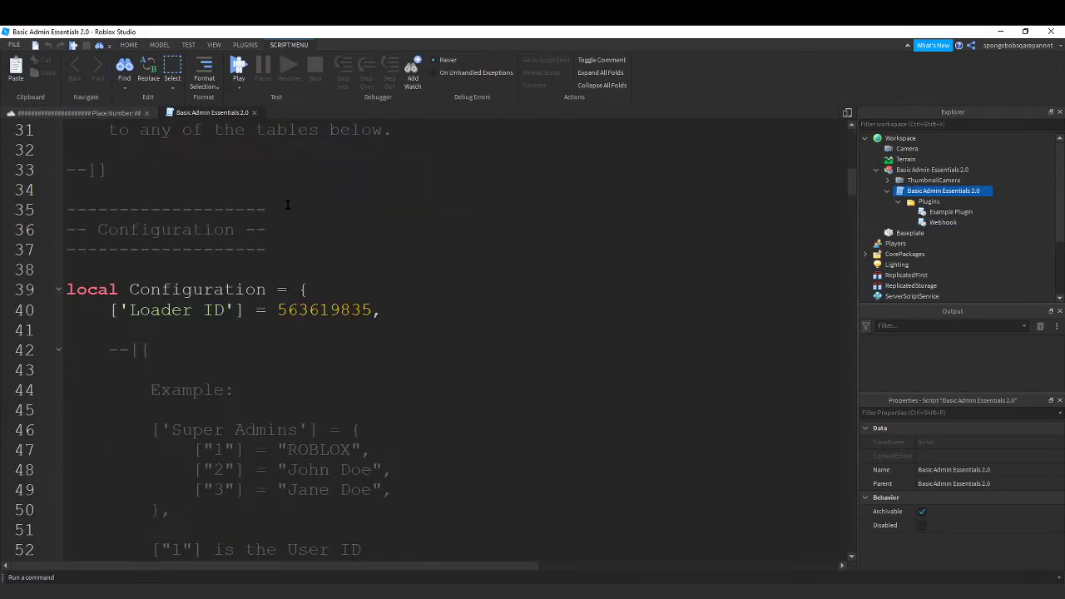
scroll(313, 244, "down", 6)
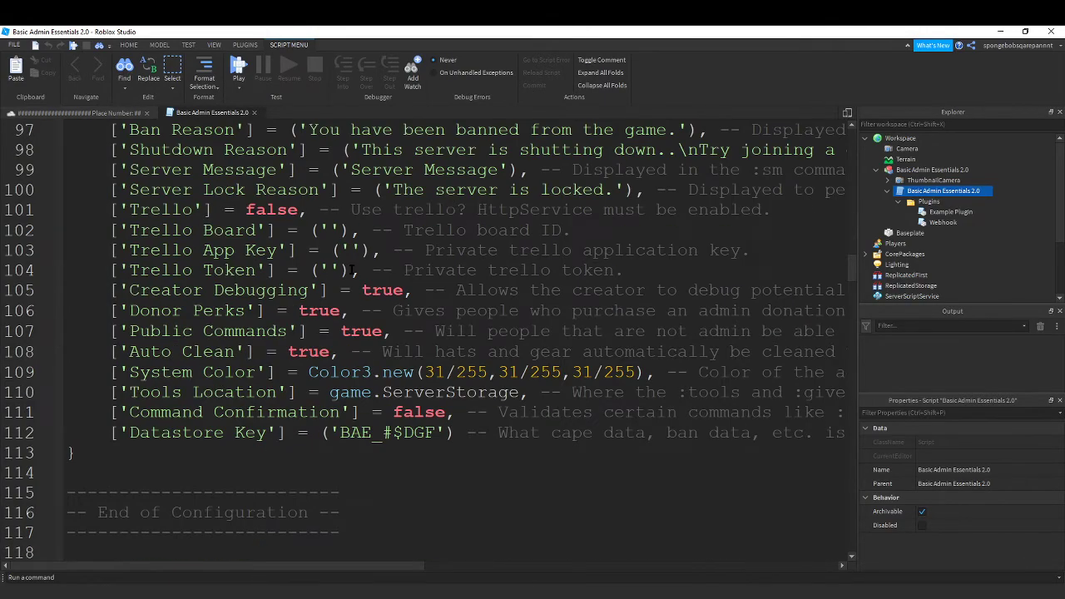
scroll(369, 281, "up", 20)
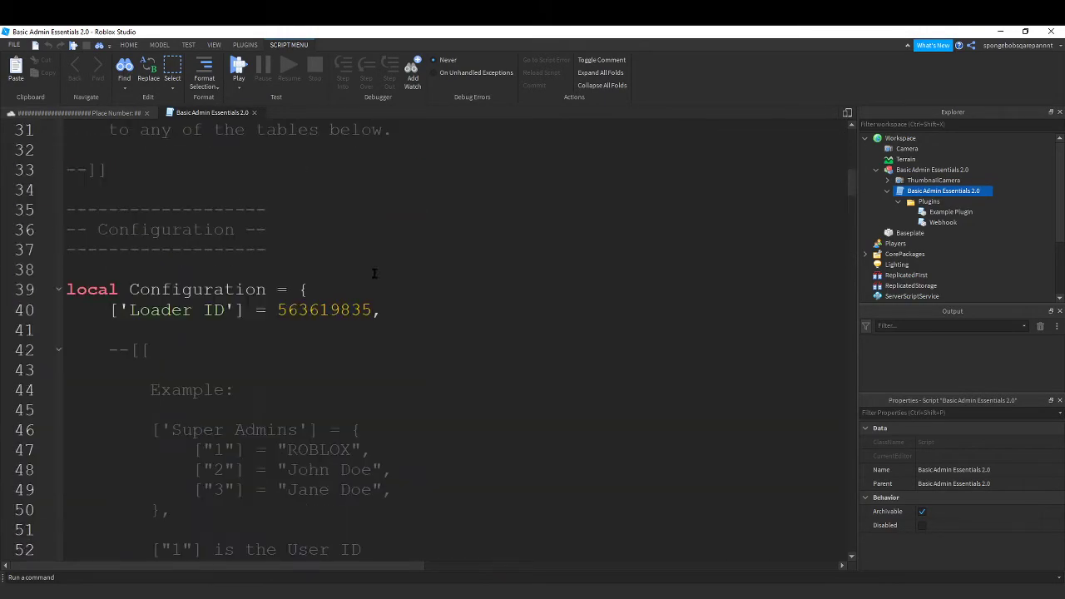
scroll(334, 271, "down", 6)
scroll(308, 270, "up", 16)
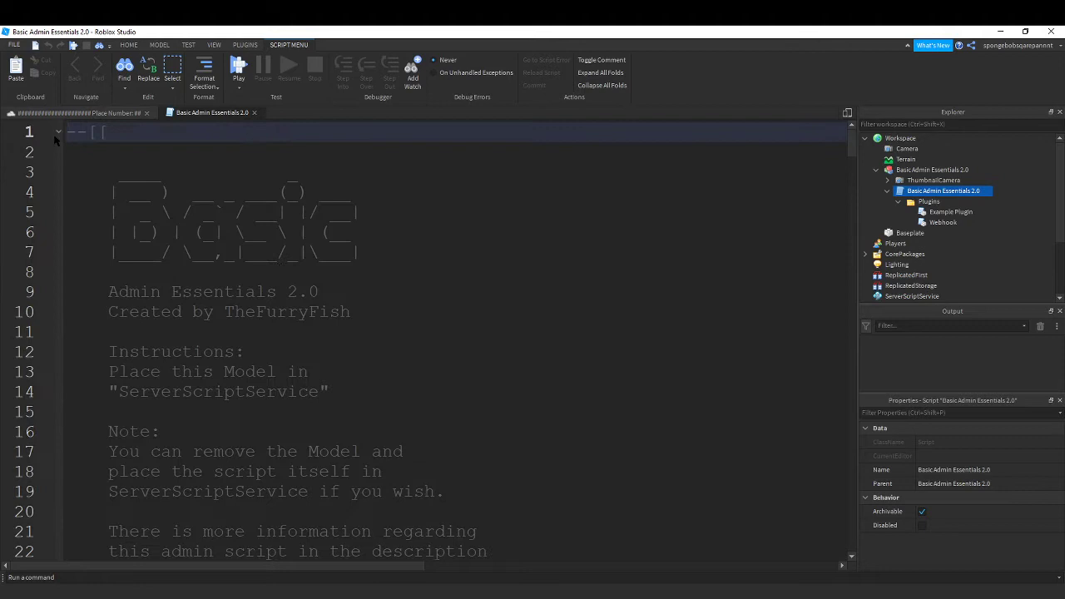
left_click(351, 311)
left_click_drag(352, 311, 140, 312)
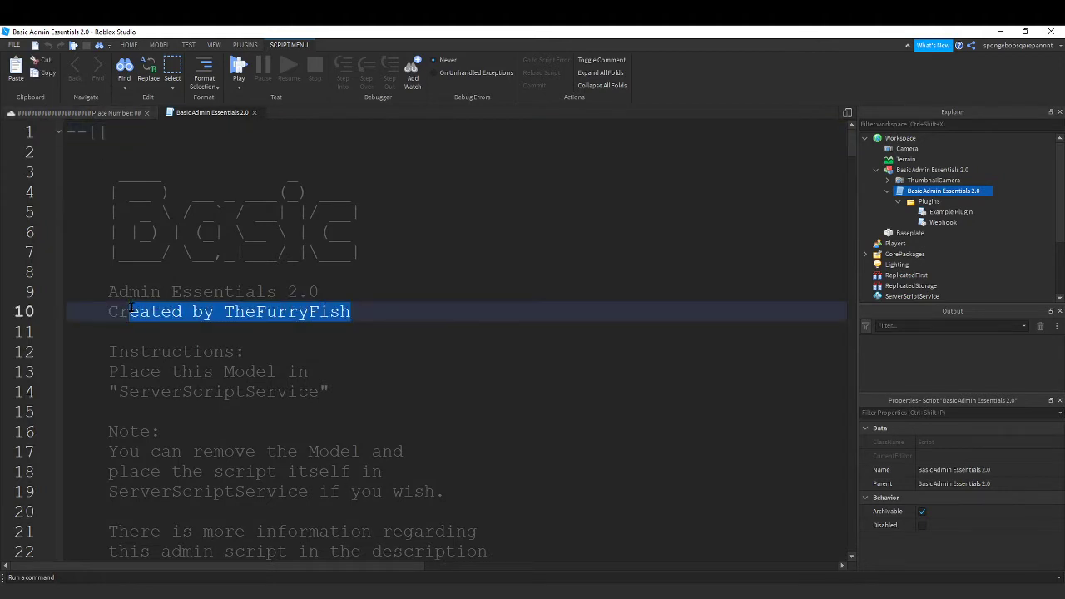
left_click(418, 316)
- Return to the place view and filter the Toolbox results to models by the creator of Basic Admin Essentials 2.0
left_click(28, 114)
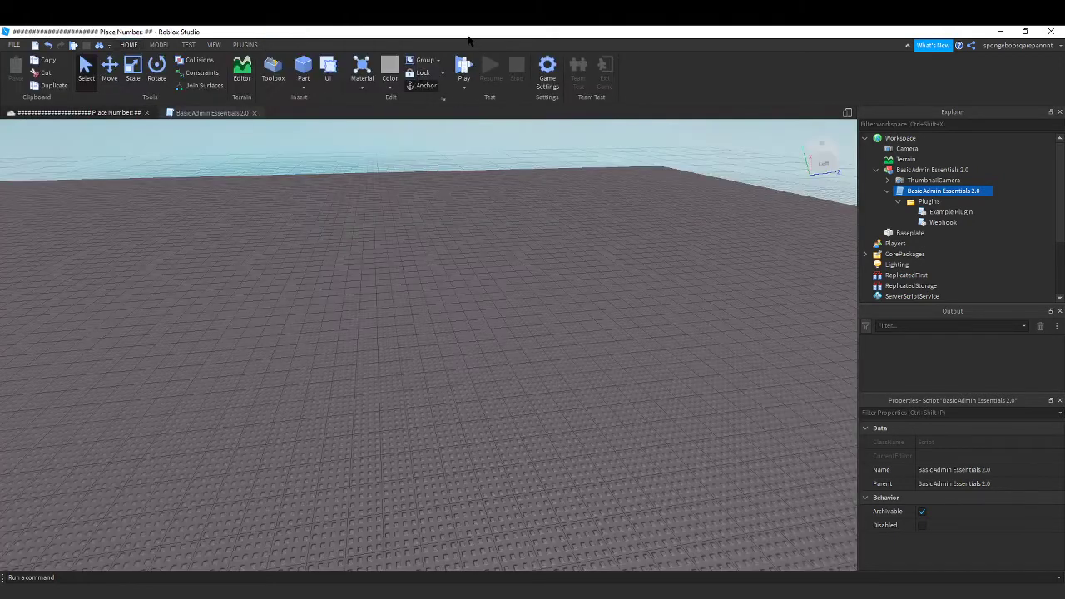
left_click(273, 71)
left_click(18, 269)
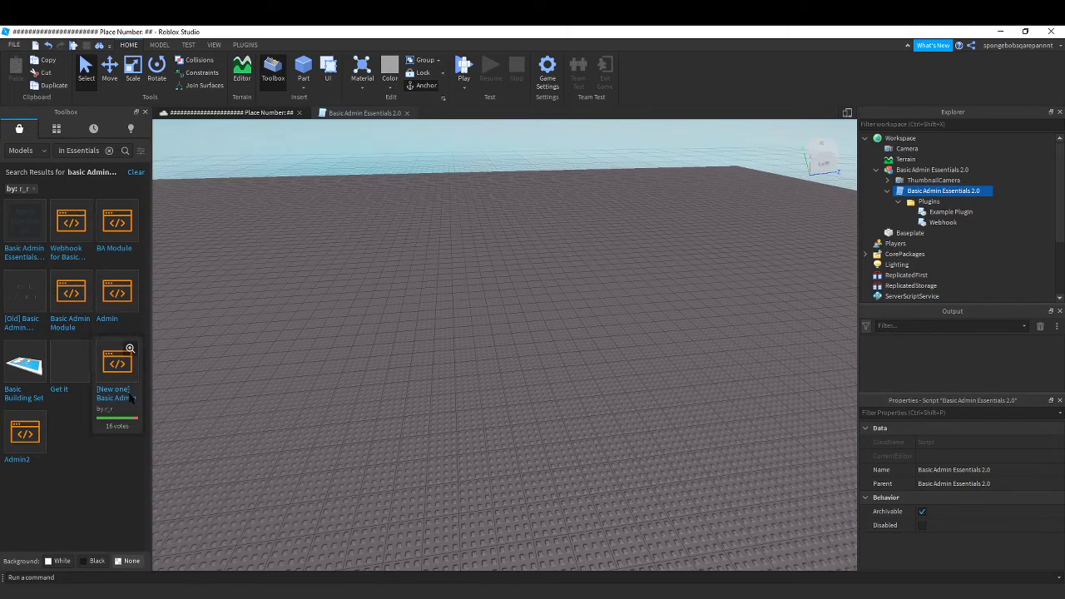
left_click(145, 113)
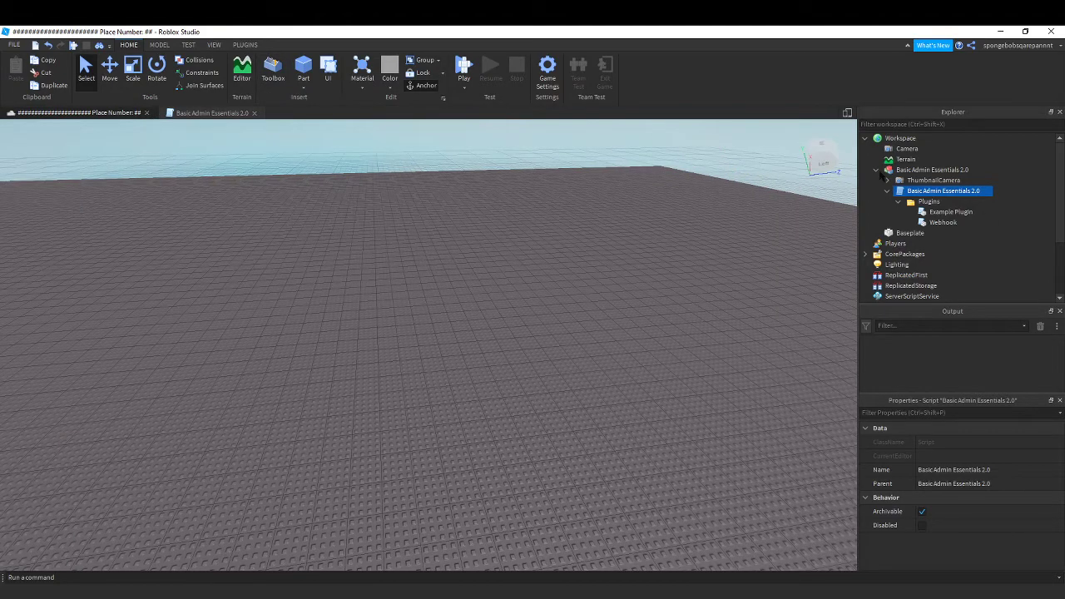
- View the Webhook module's header comments, return to the place view and check the module's location under Plugins
double_click(944, 222)
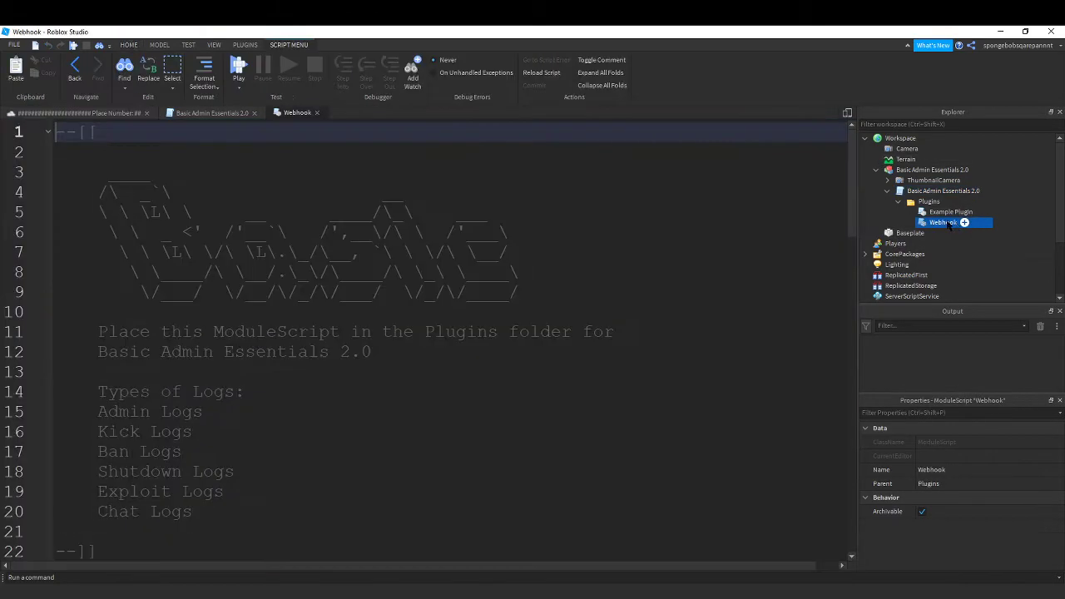
left_click(46, 114)
left_click_drag(964, 222, 949, 203)
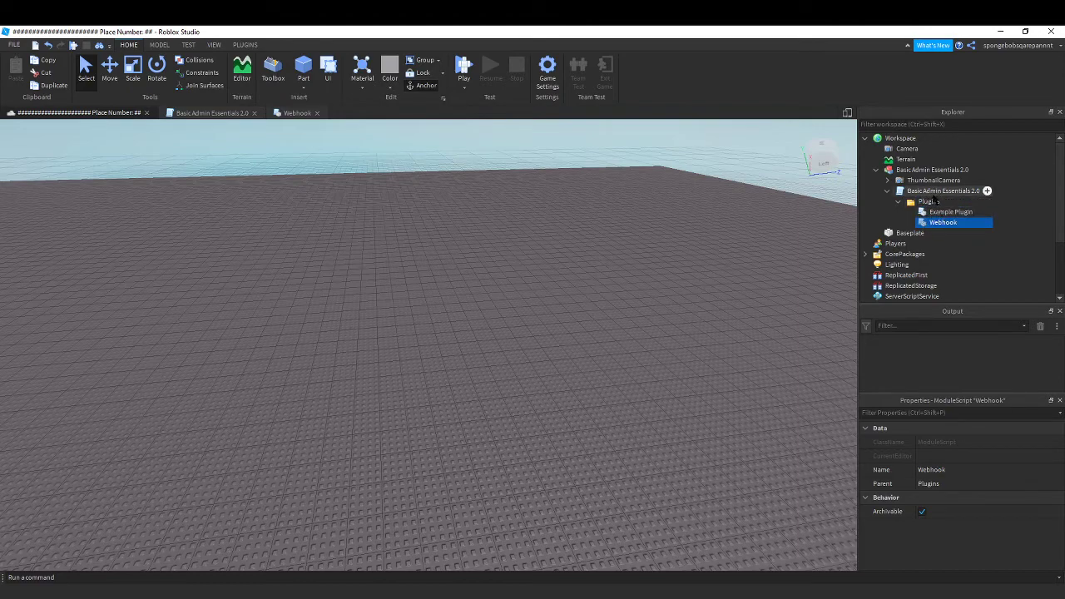
- Open the Webhook module script at the Webhook_Url line of its Configuration table
double_click(928, 223)
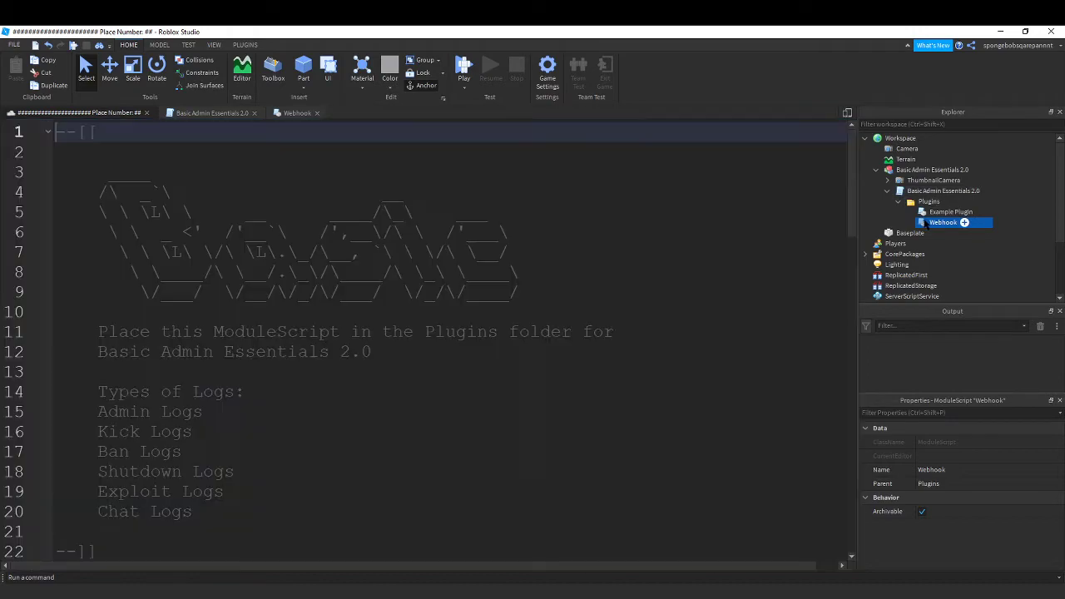
scroll(346, 264, "down", 10)
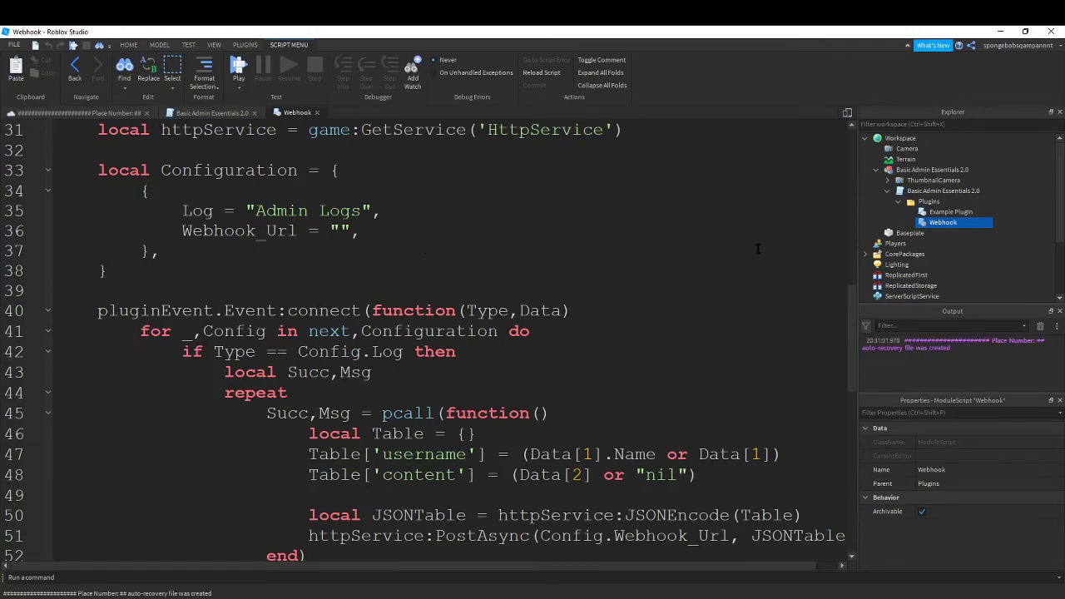
scroll(375, 263, "up", 2)
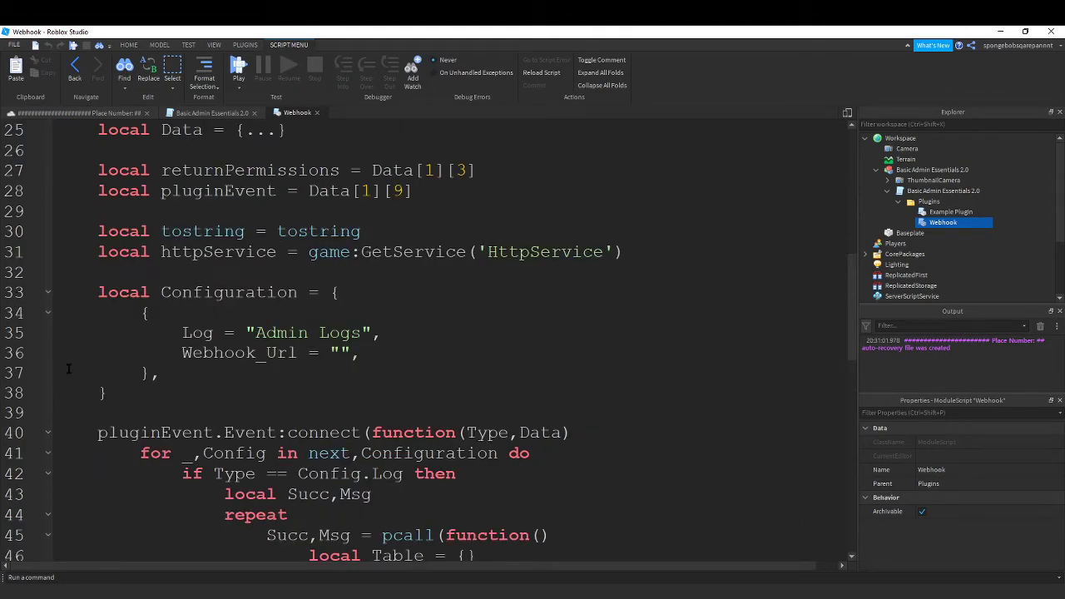
left_click(367, 347)
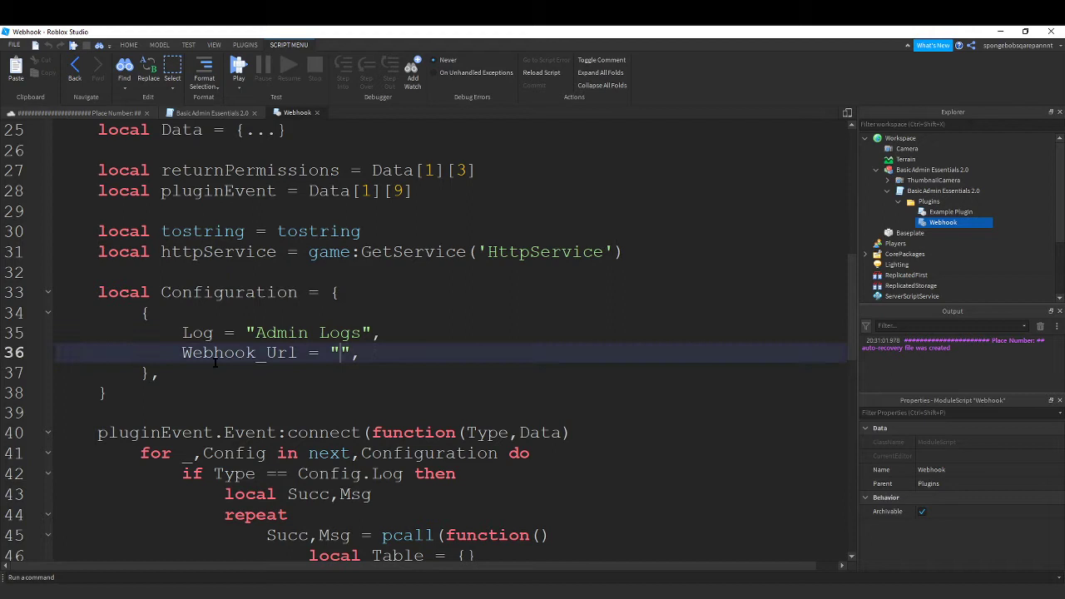
- Examine the Log and Webhook_Url entries in the Webhook script's Configuration table
left_click_drag(182, 352, 385, 355)
left_click(385, 354)
key("shift+Left")
key("shift+Left")
key("shift+Left")
key("shift+Left")
key("shift+Left")
key("shift+Left")
key("shift+Left")
key("shift+Left")
key("shift+Left")
key("shift+Left")
key("shift+Left")
key("shift+Left")
key("shift+Left")
key("shift+Left")
key("shift+Left")
key("shift+Left")
key("shift+Left")
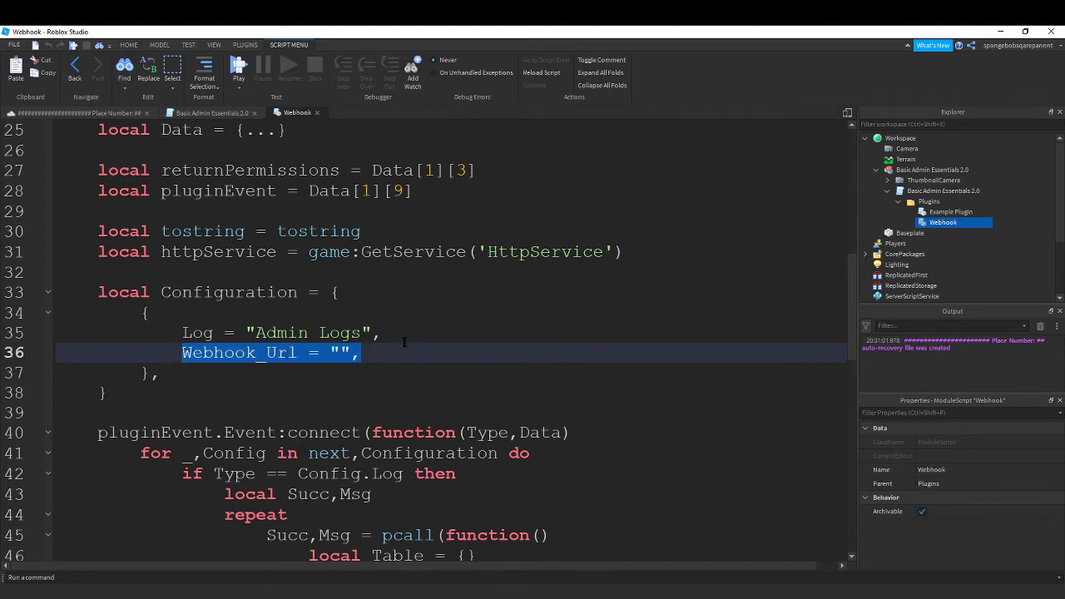
left_click(416, 291)
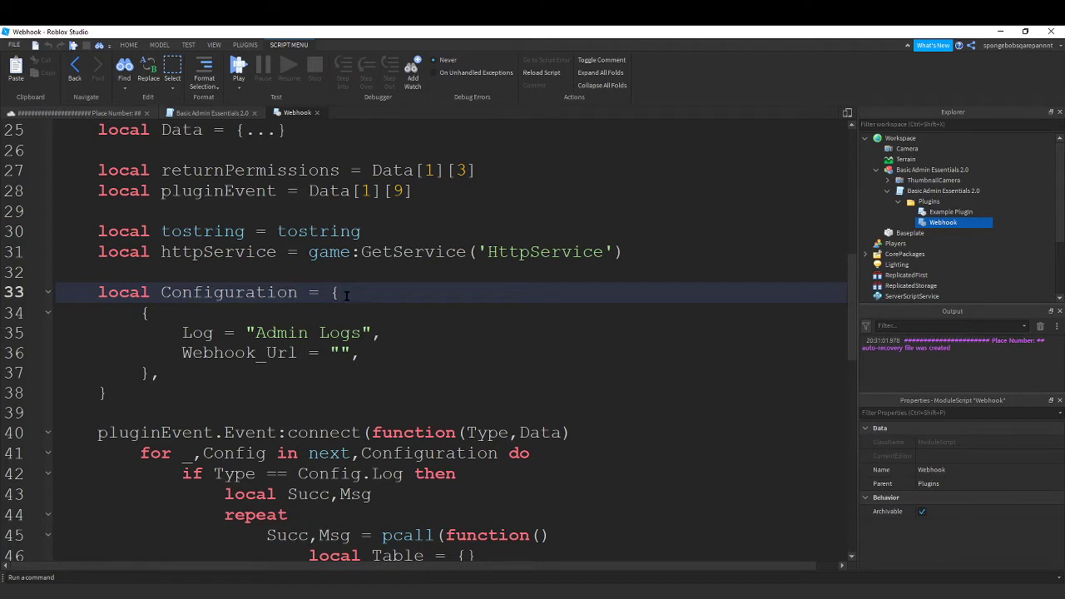
left_click_drag(255, 332, 361, 332)
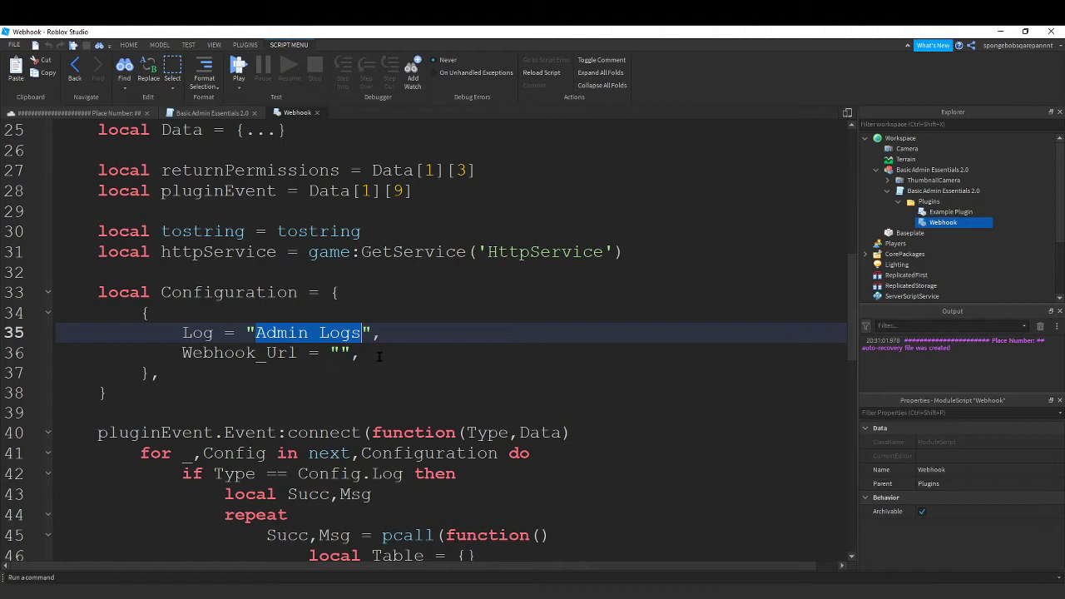
left_click(372, 352)
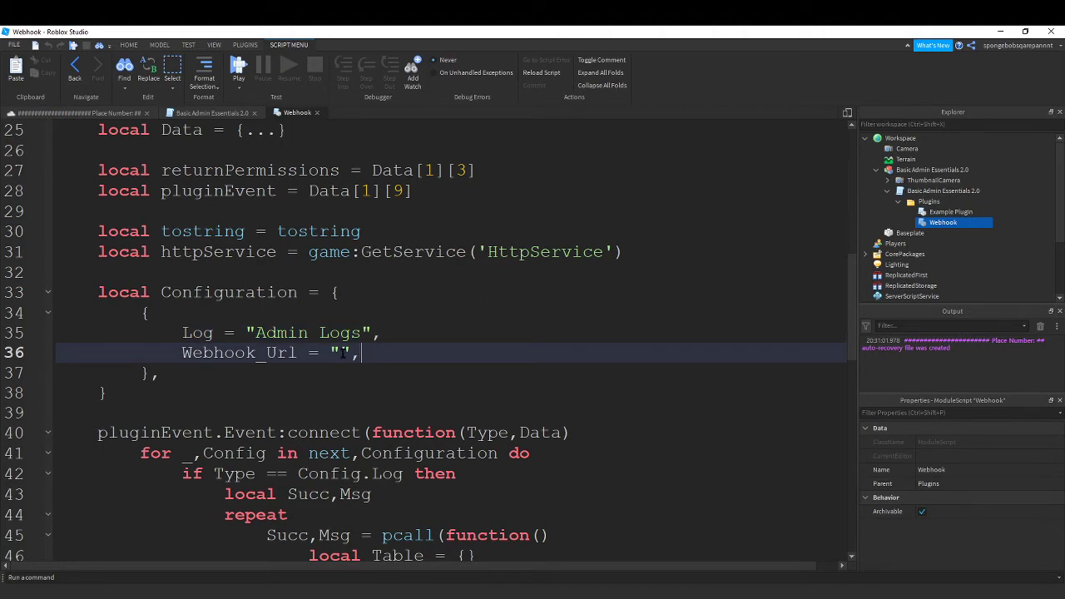
key("Home")
key("shift+End")
left_click(402, 358)
- Switch to Discord and create a text channel named admin-logs in Youtube Test Server
left_click(1001, 31)
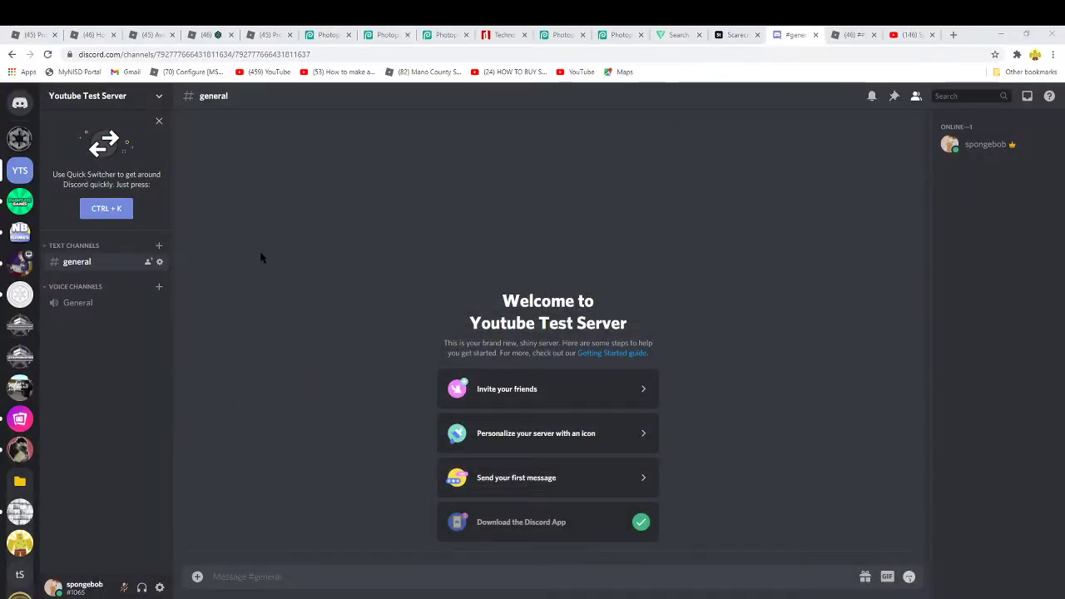
left_click(158, 246)
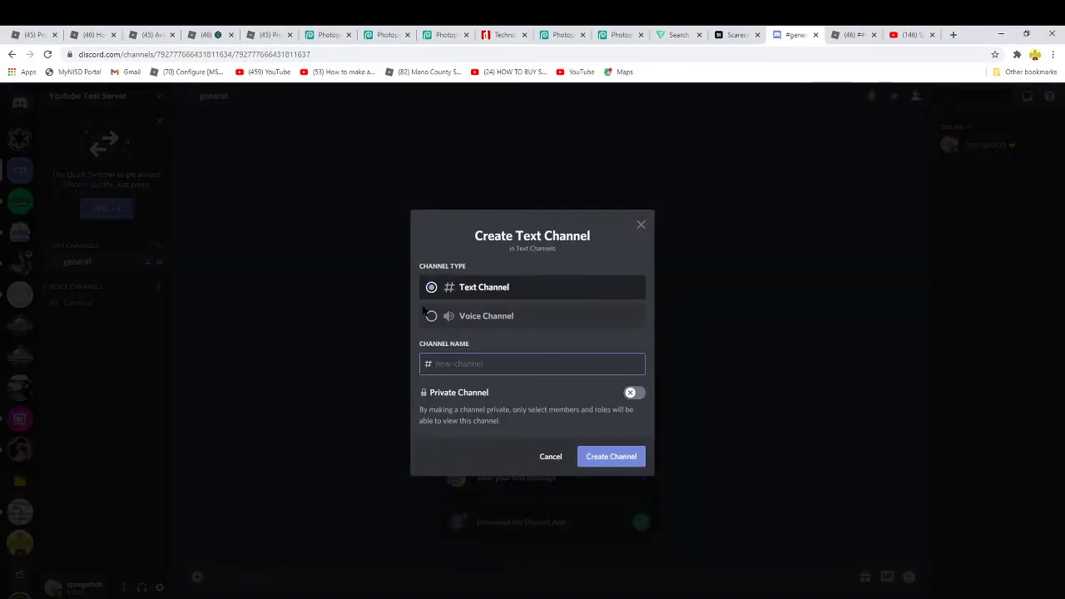
type("admi")
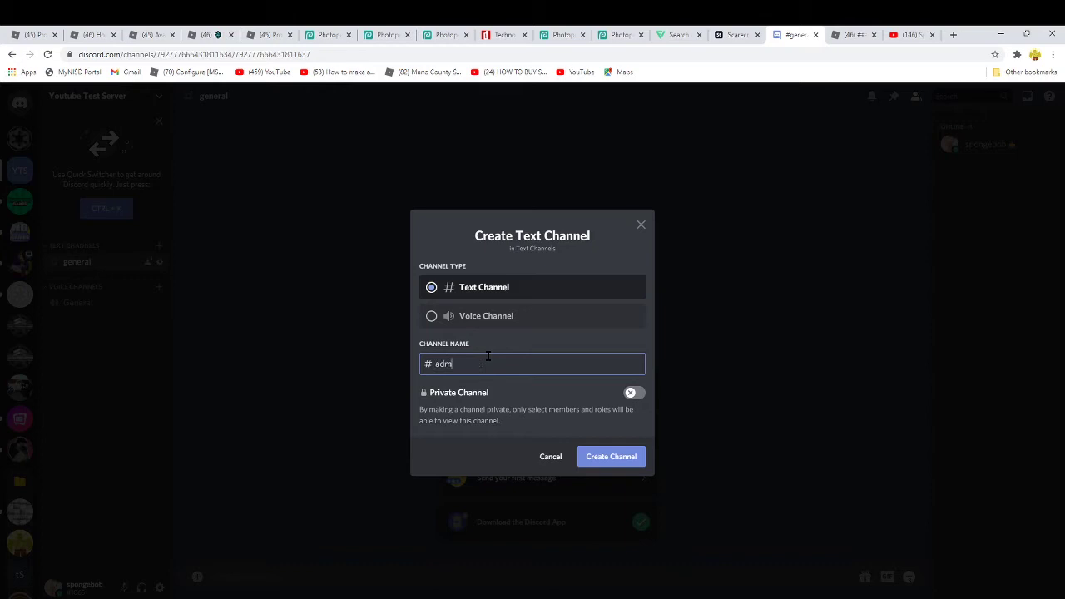
key("BackSpace")
key("BackSpace")
key("BackSpace")
key("BackSpace")
type("admi")
key("BackSpace")
key("BackSpace")
type("admin-logs")
key("Return")
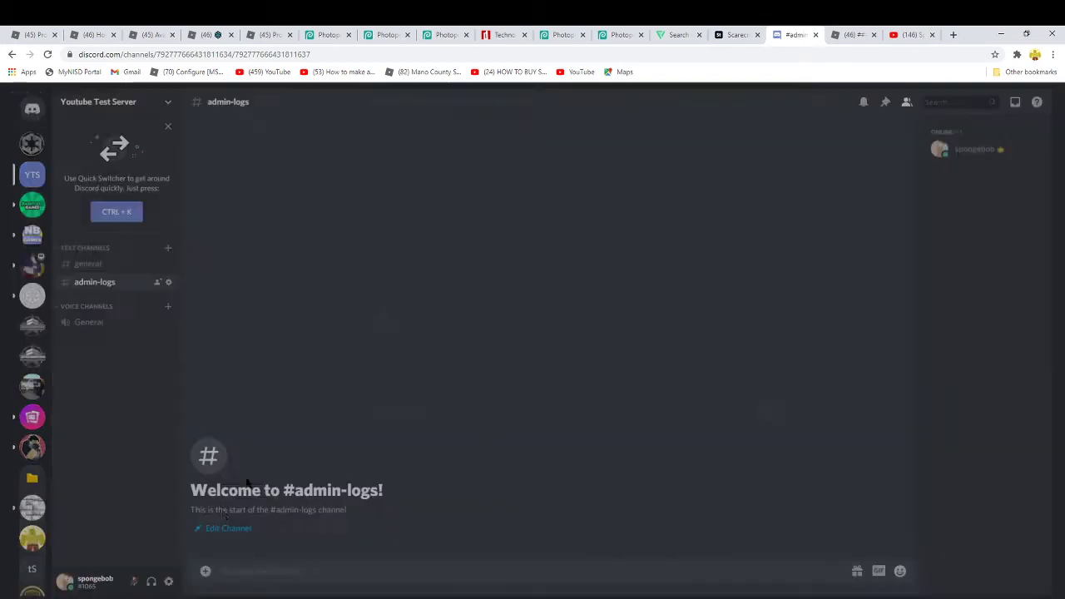
- Create a webhook in the integrations settings of the admin-logs channel
left_click(228, 527)
left_click(285, 194)
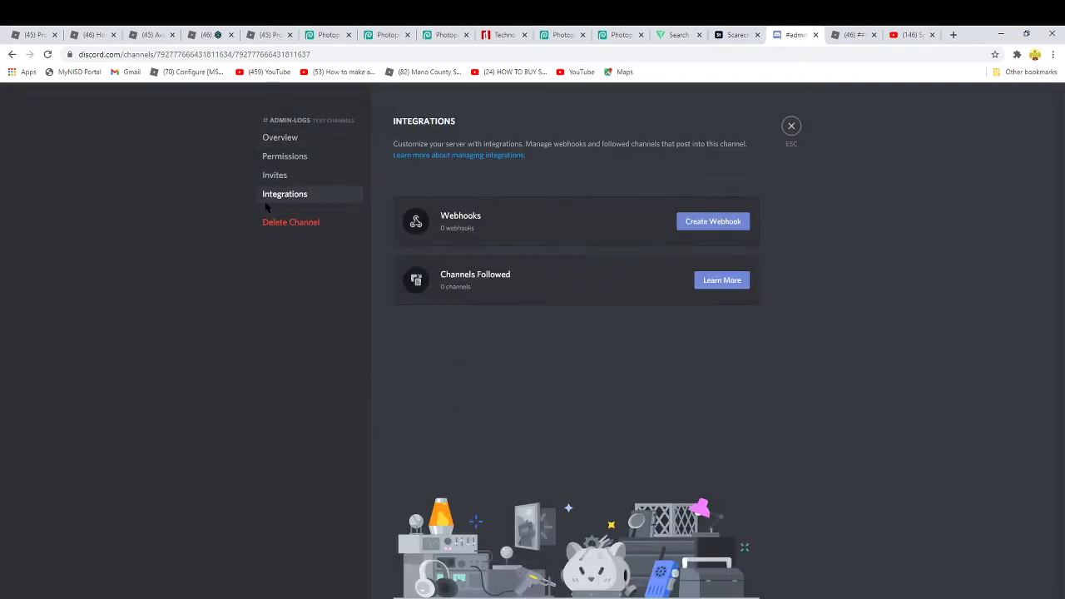
left_click(713, 221)
- Rename the new webhook to "Admin Logs bot", copy its URL, save the changes and leave the channel settings
left_click(575, 317)
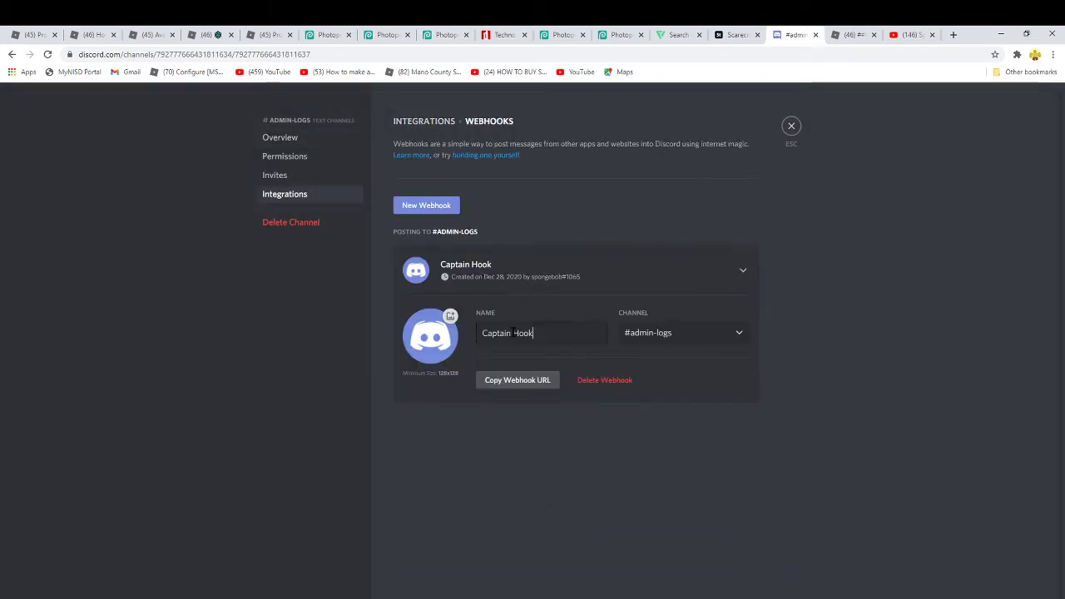
key("ctrl+a")
key("BackSpace")
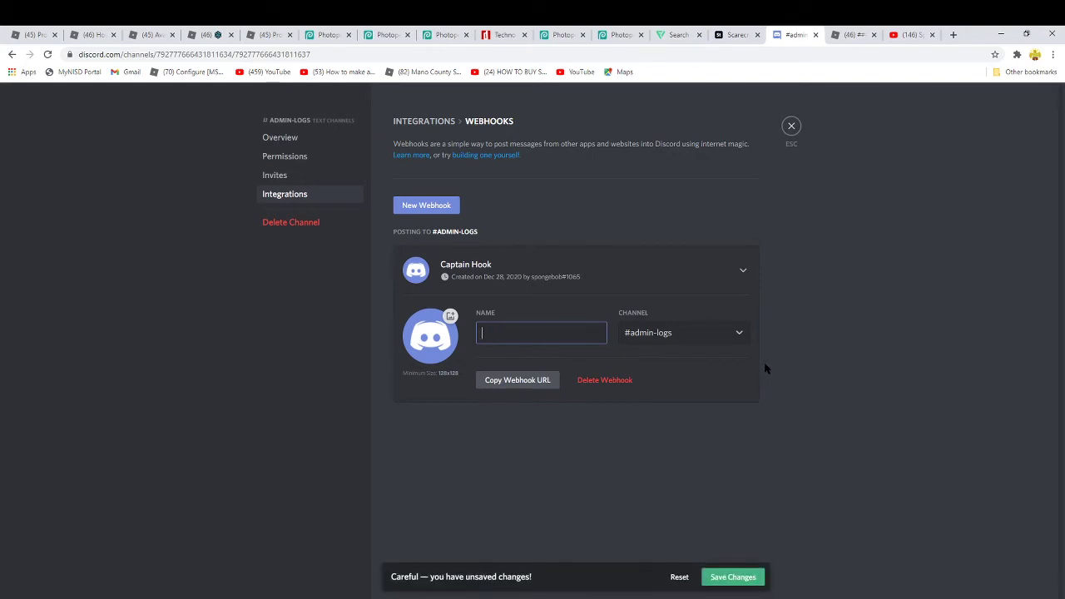
type("Admin Logs bot")
left_click(525, 379)
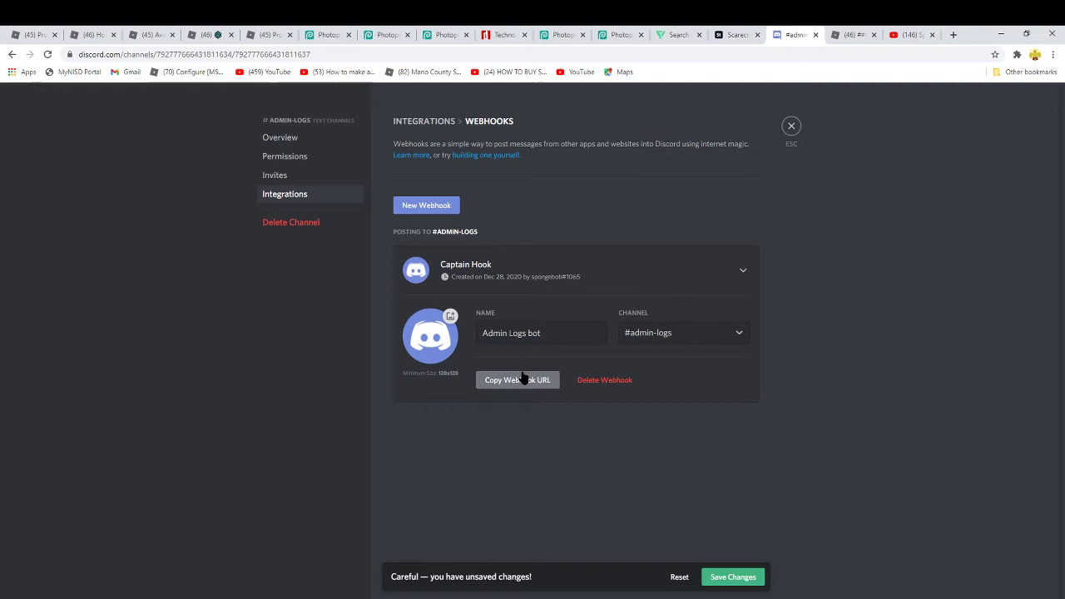
left_click(733, 576)
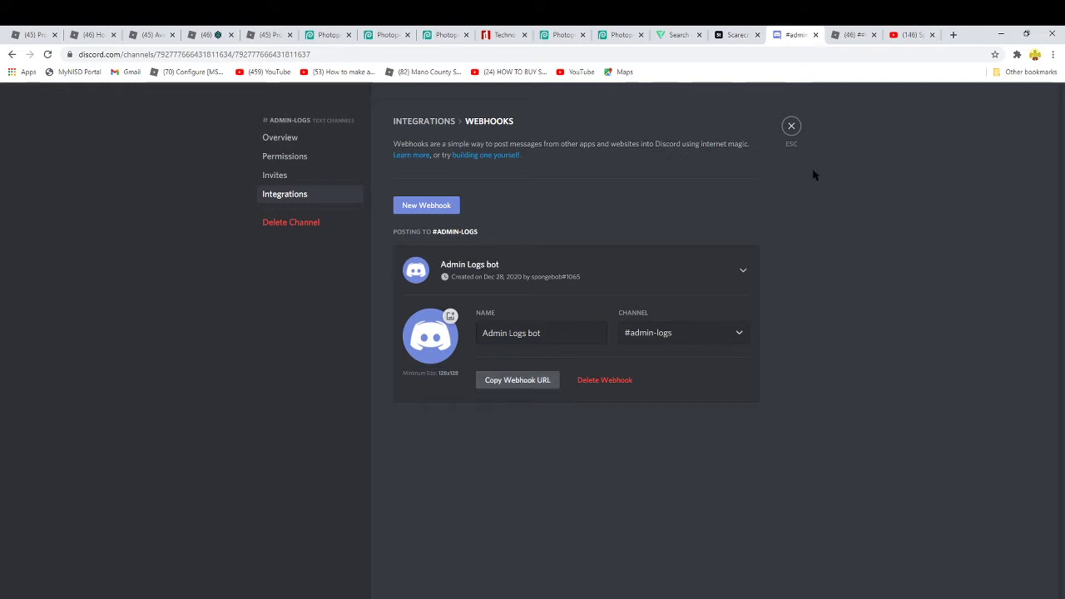
left_click(791, 126)
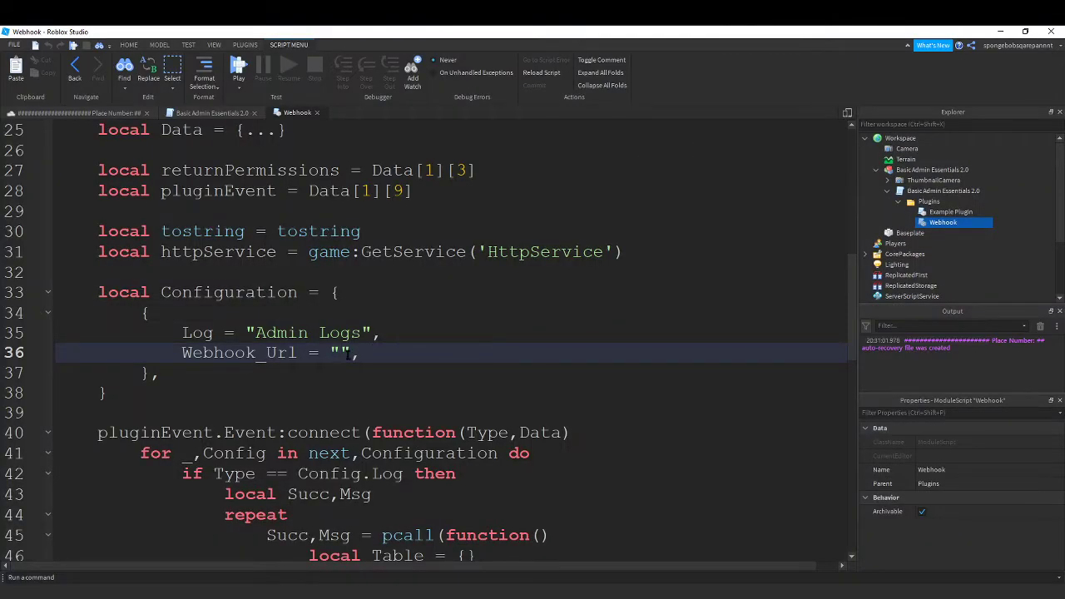
- Return to Discord from Roblox Studio and open the webhooks list in the admin-logs channel's integrations
left_click(343, 353)
left_click(1000, 31)
left_click(133, 96)
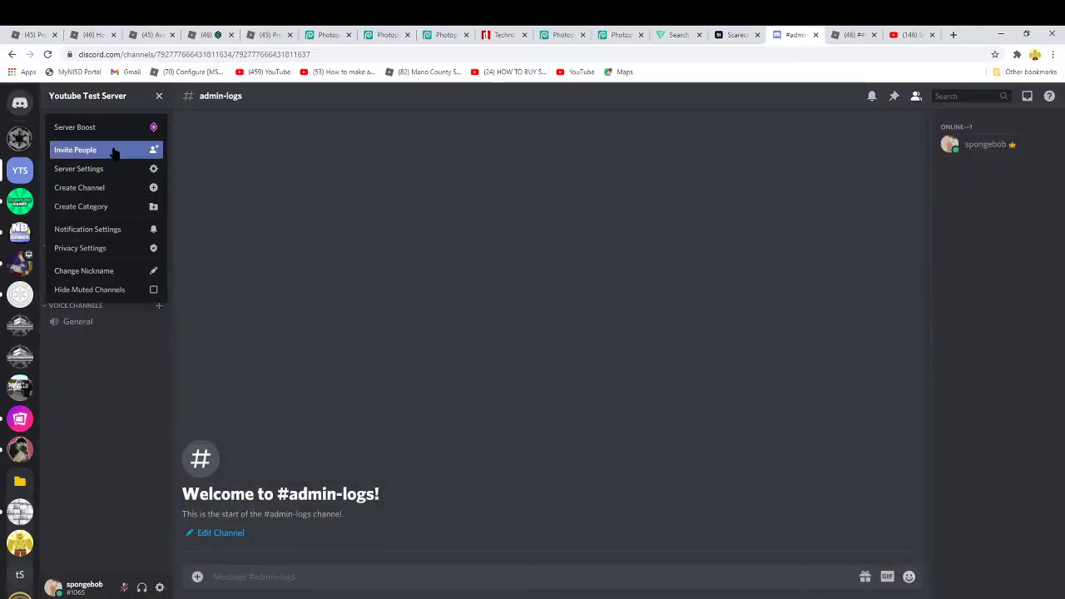
left_click(150, 98)
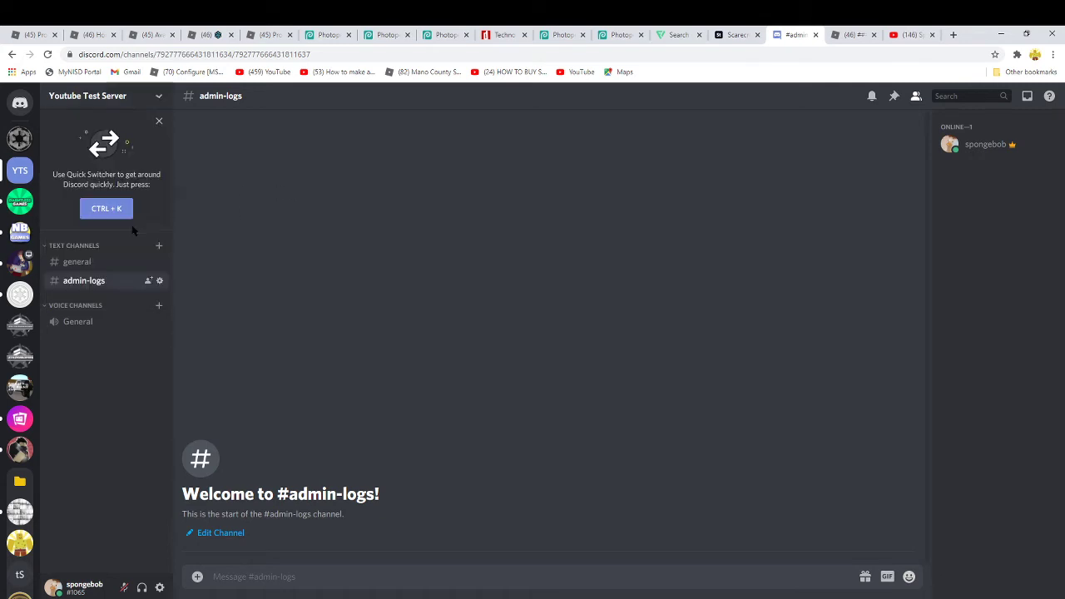
left_click(152, 99)
left_click(114, 278)
left_click(160, 280)
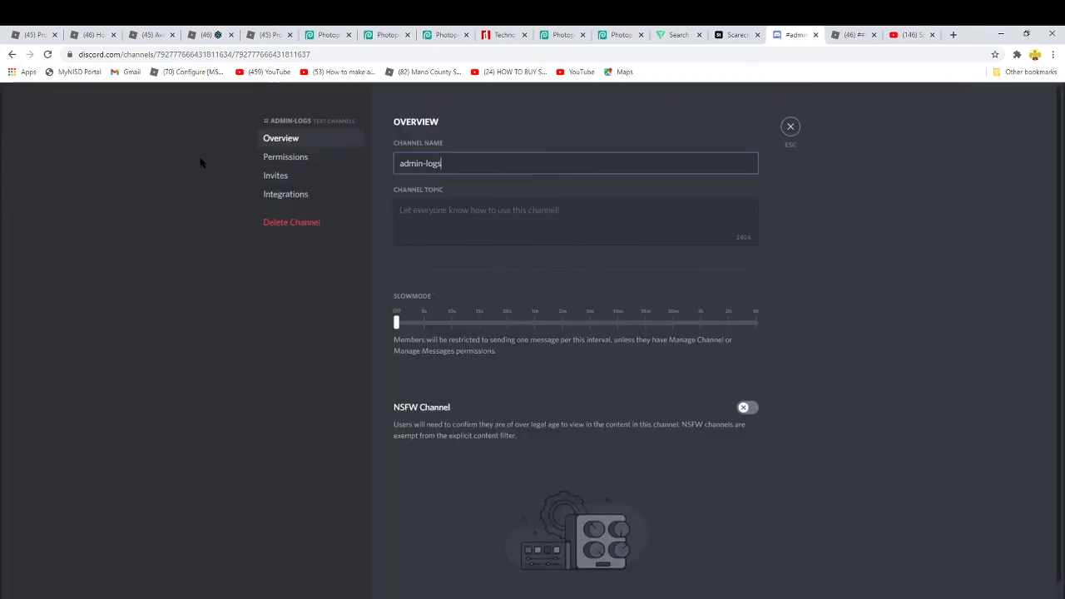
left_click(308, 192)
left_click(713, 221)
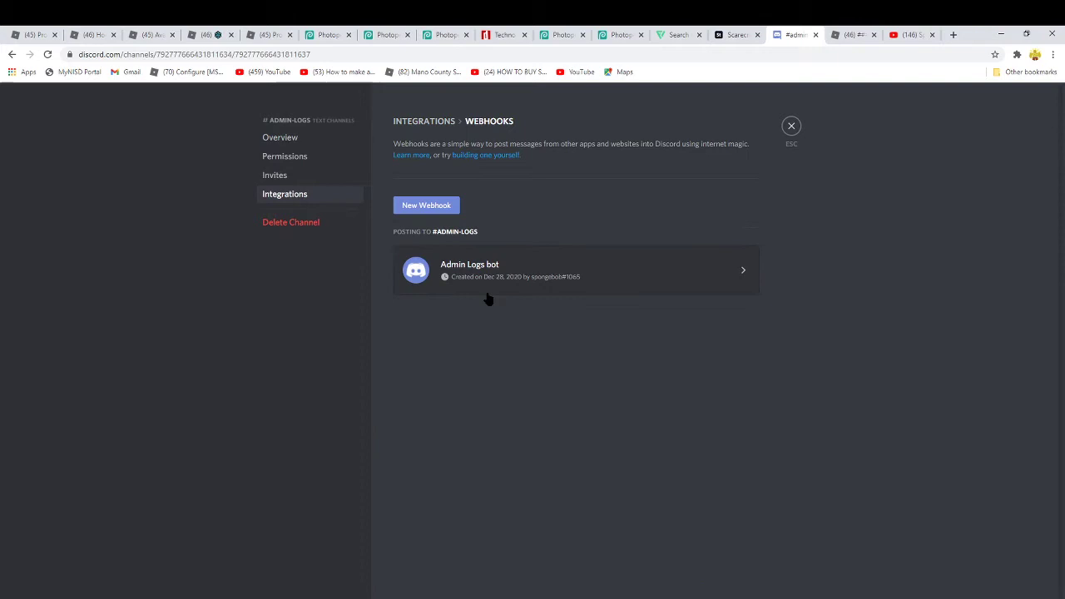
- Copy the webhook URL of Admin Logs bot and close the channel settings
left_click(488, 287)
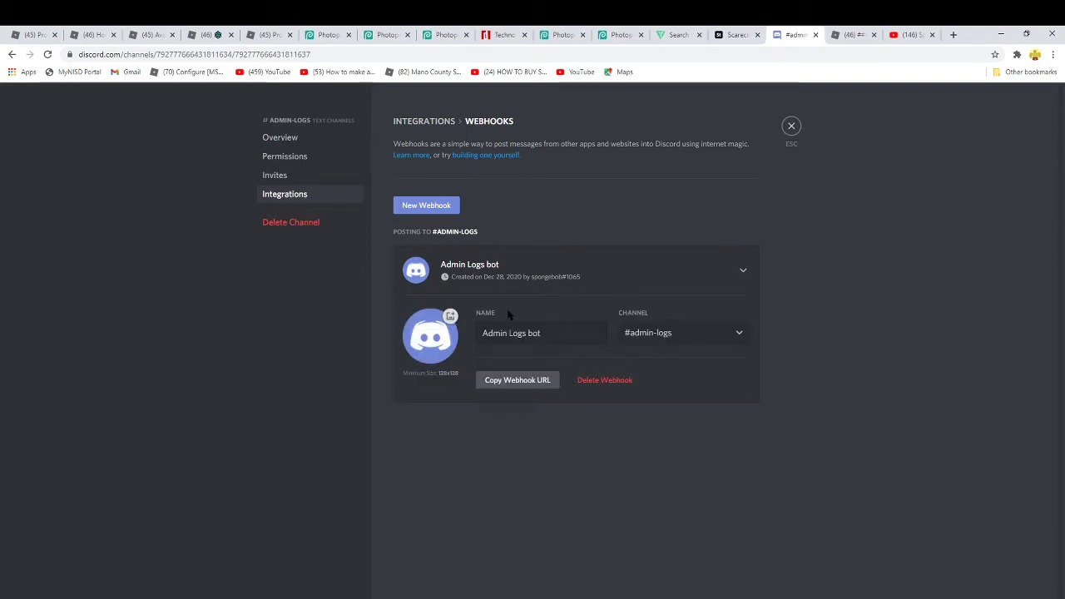
left_click(480, 333)
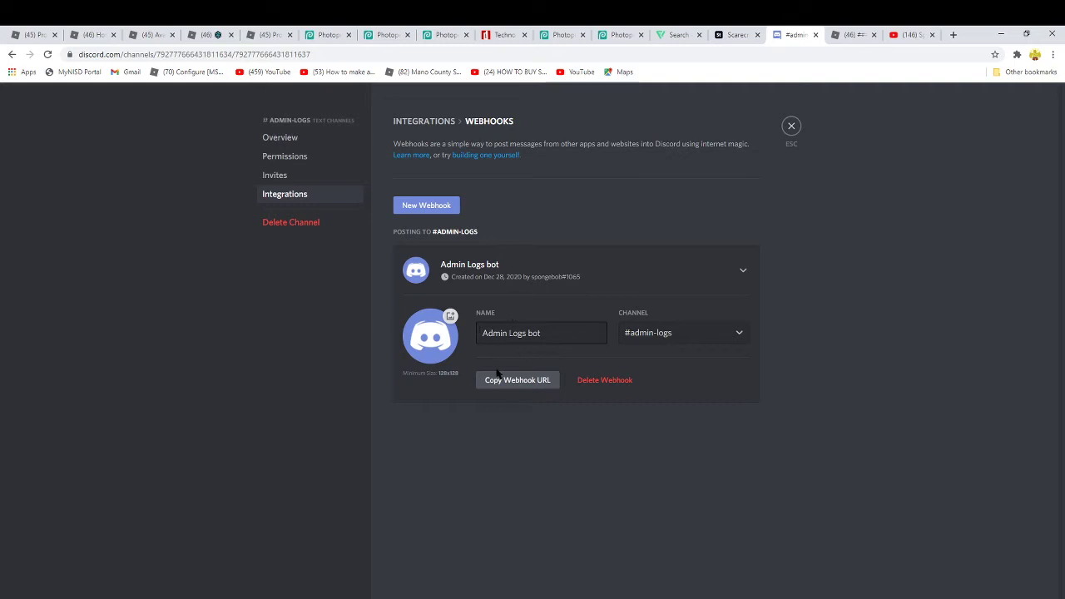
left_click(508, 383)
left_click(522, 381)
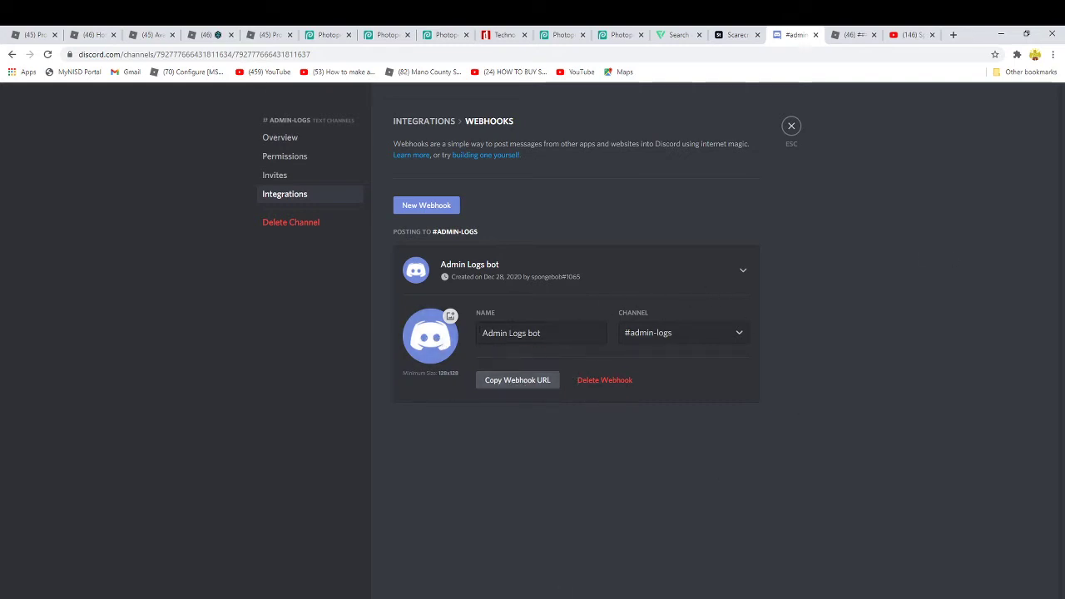
left_click(791, 126)
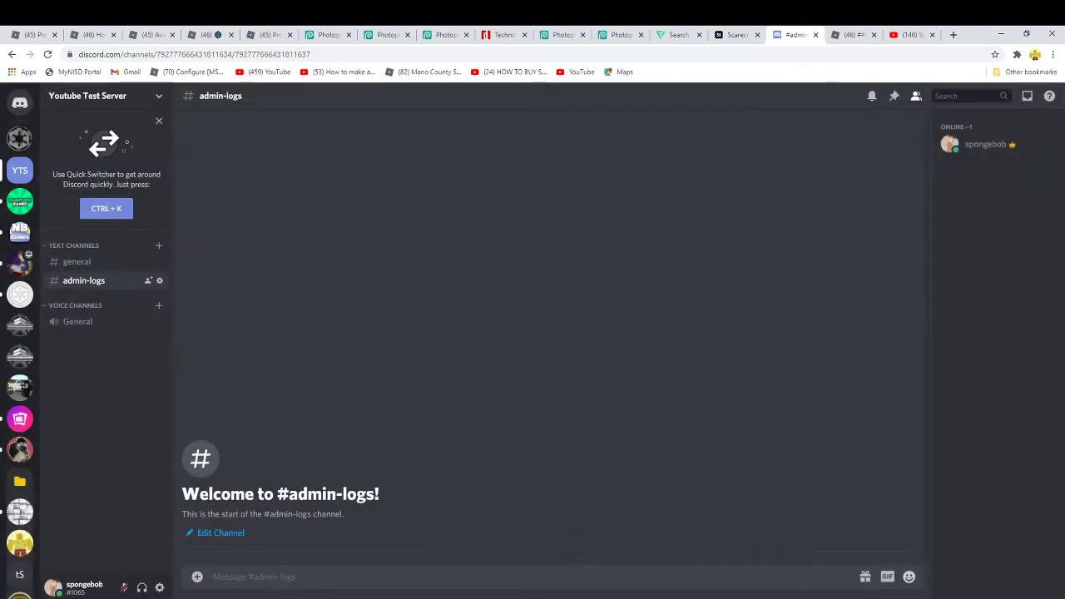
- Switch to Roblox Studio and paste the copied webhook URL between the Webhook_Url quotes in the Webhook script's Configuration table
key("alt+Tab")
left_click(341, 353)
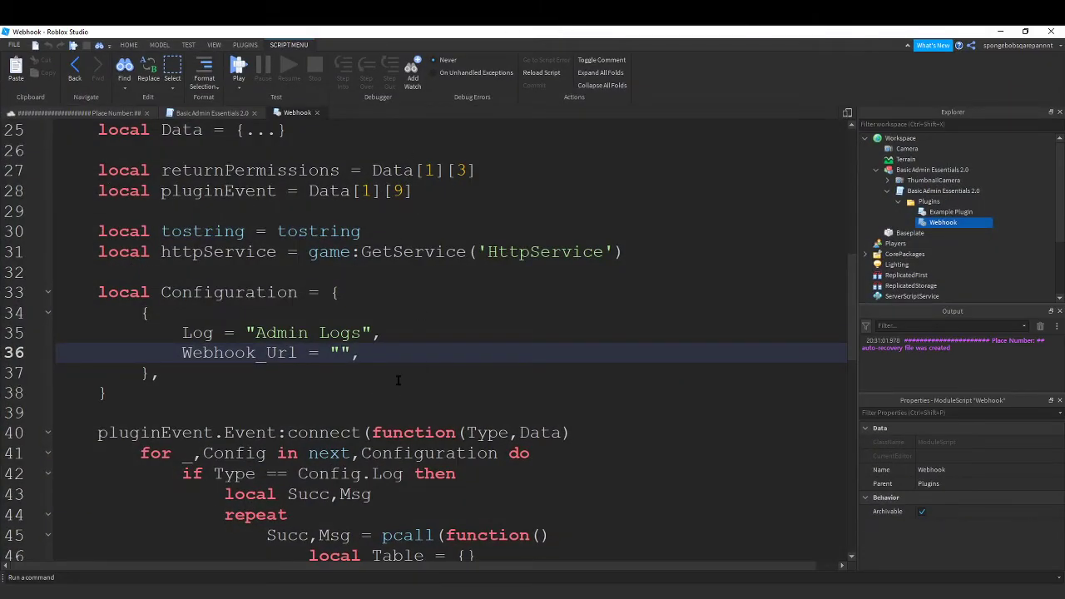
key("ctrl+v")
left_click_drag(516, 566, 101, 566)
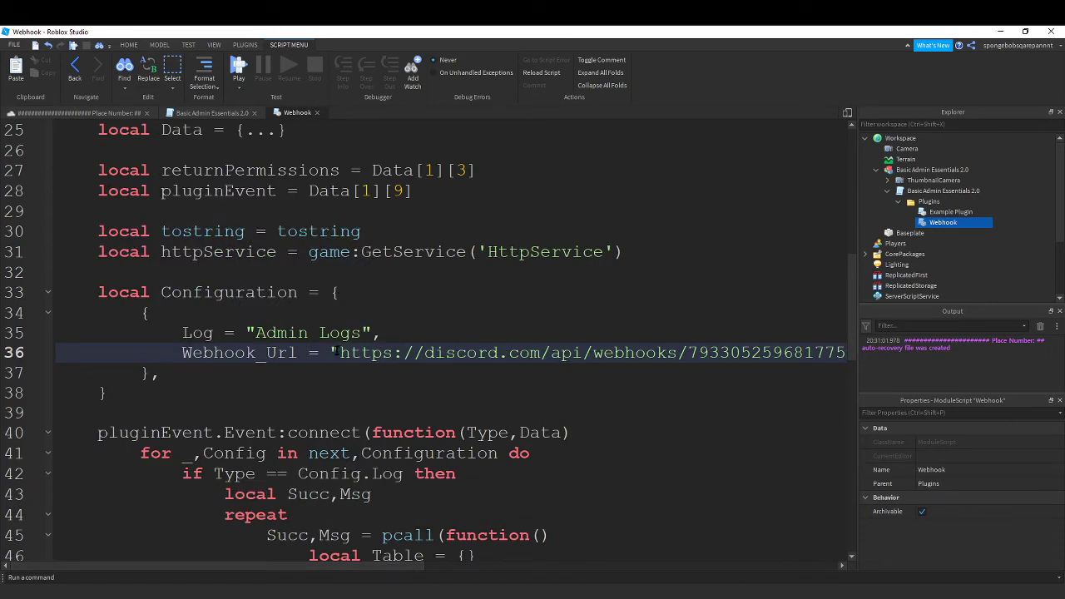
left_click(389, 559)
left_click(372, 474)
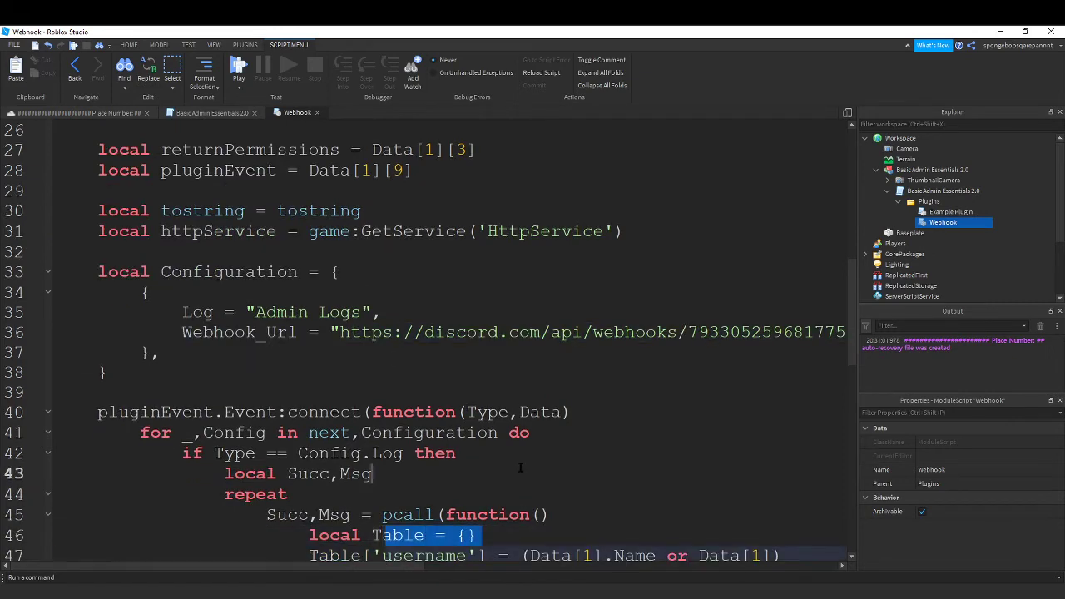
- Return to the place view, check Allow HTTP Requests in the game's security settings and close them without changes
left_click(50, 113)
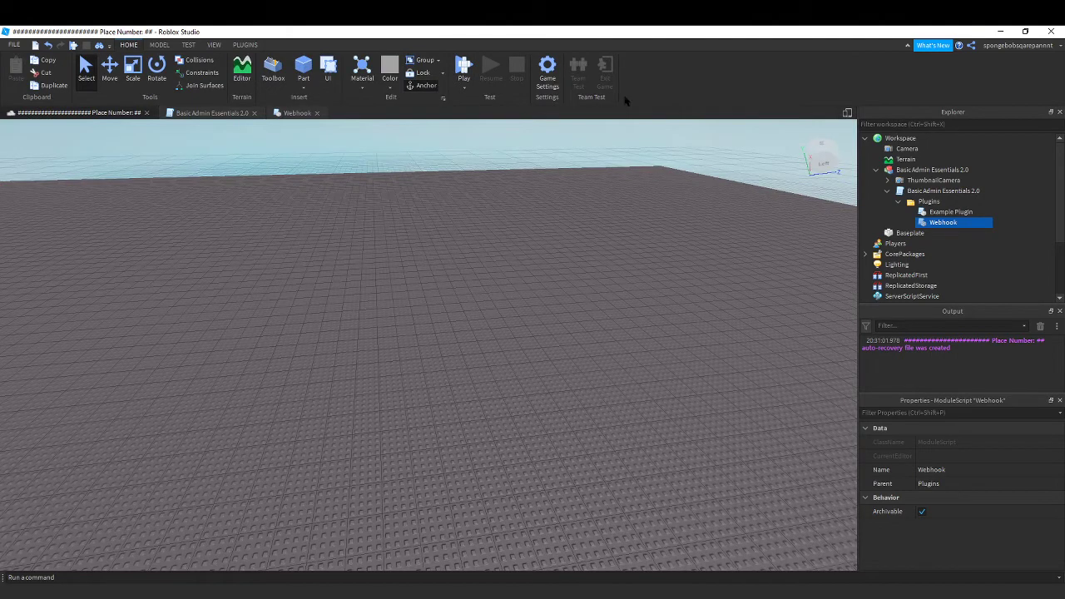
left_click(547, 71)
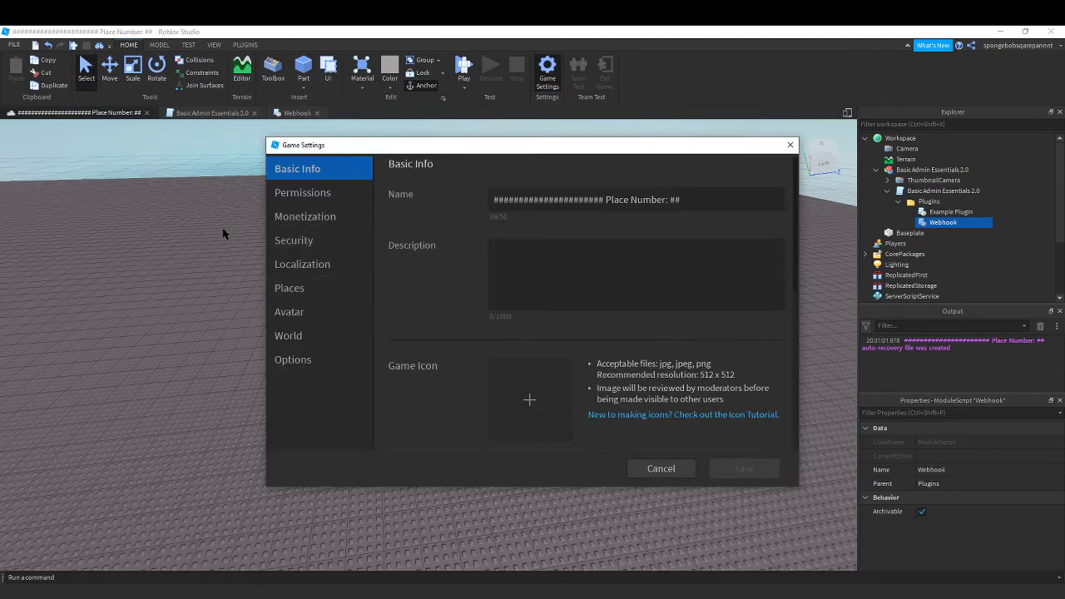
left_click(306, 240)
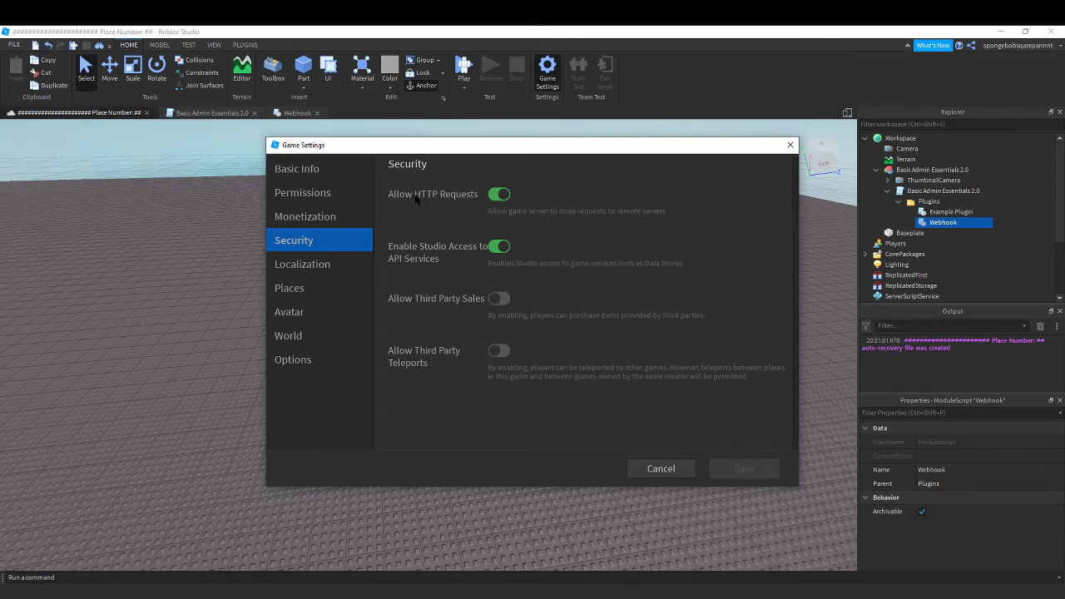
left_click(670, 475)
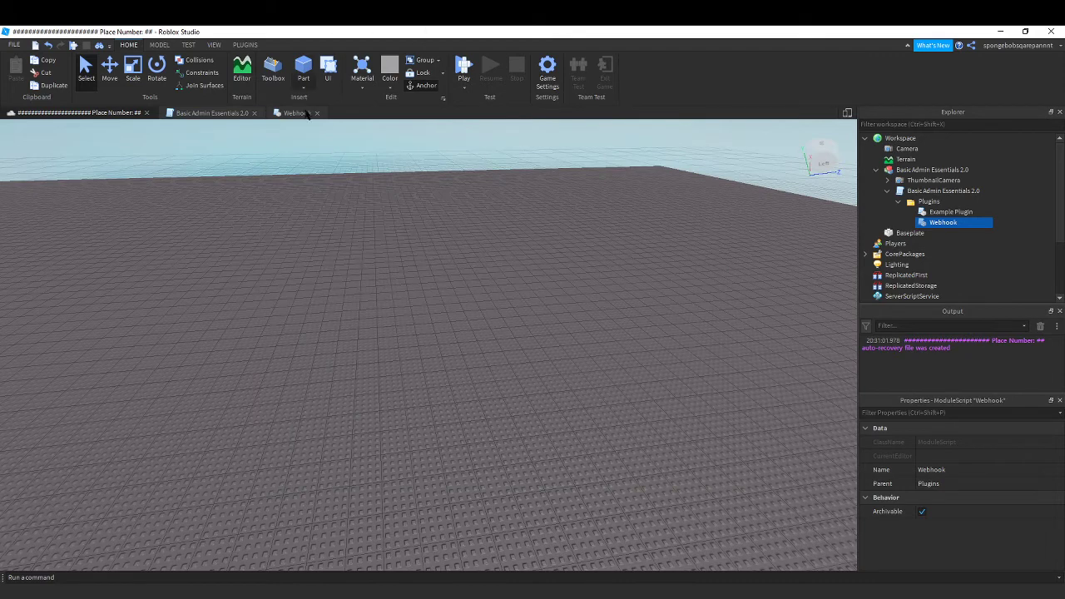
- Turn Enable Studio Access to API Services off and back on in the game's security settings, and leave without saving
left_click(538, 76)
left_click(333, 241)
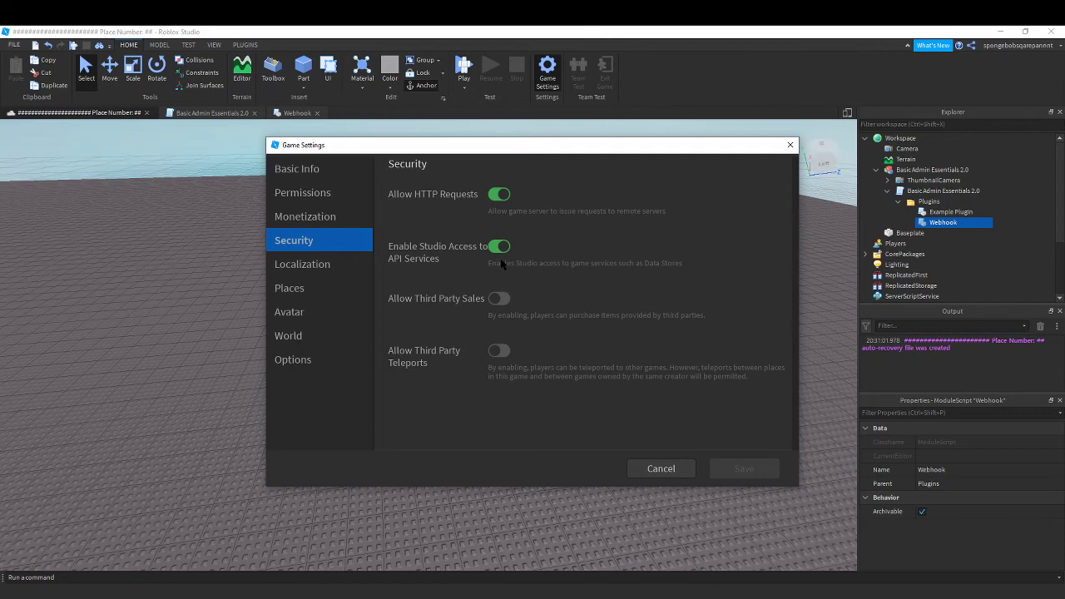
left_click(499, 247)
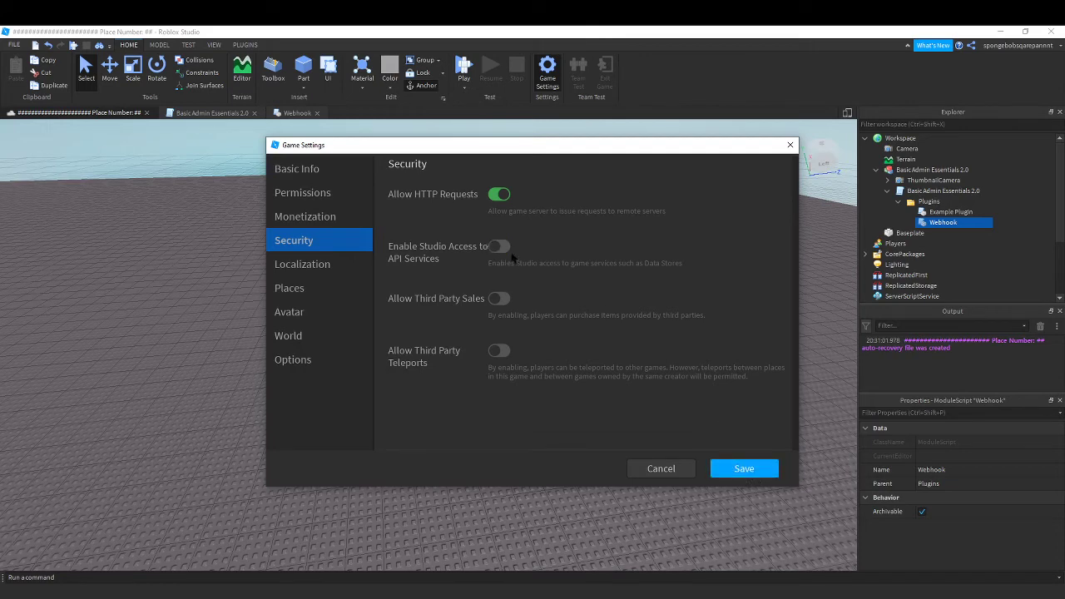
left_click(501, 247)
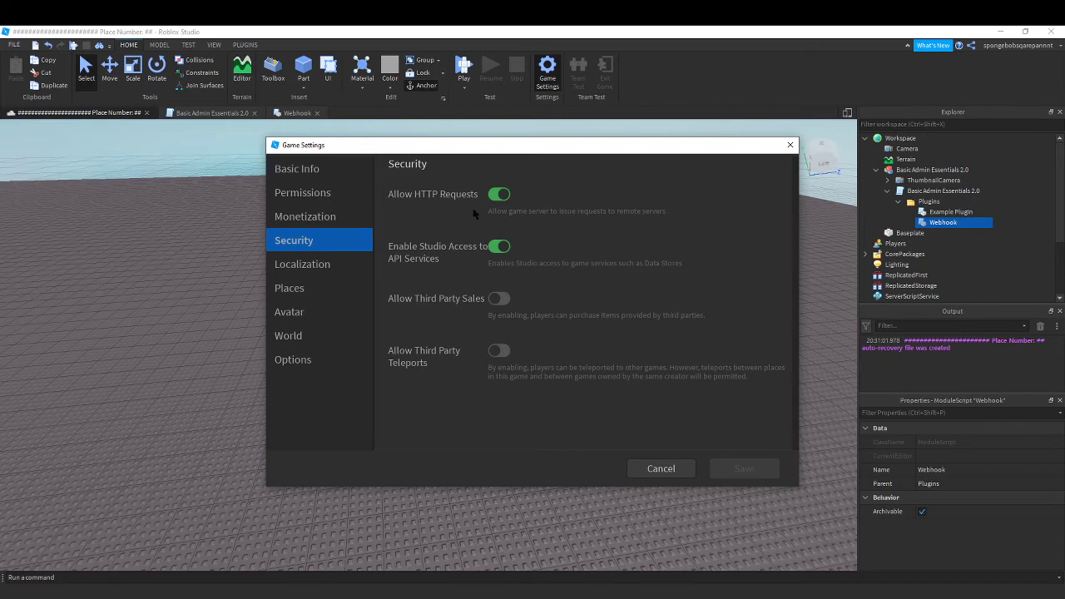
left_click(665, 470)
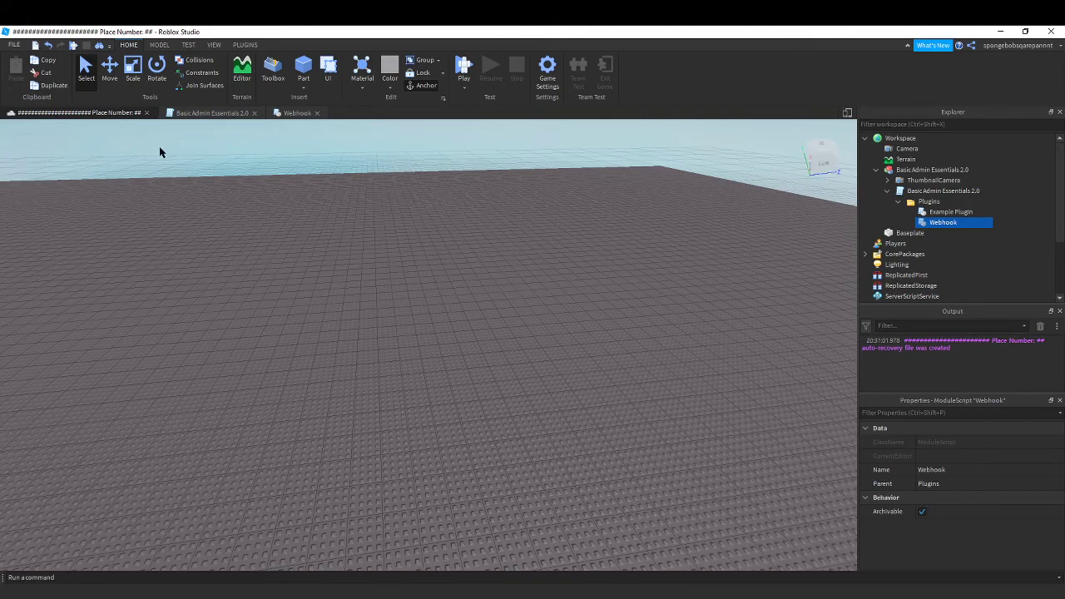
- Publish the place to Roblox, switch to its game page in the browser and launch the game
left_click(15, 44)
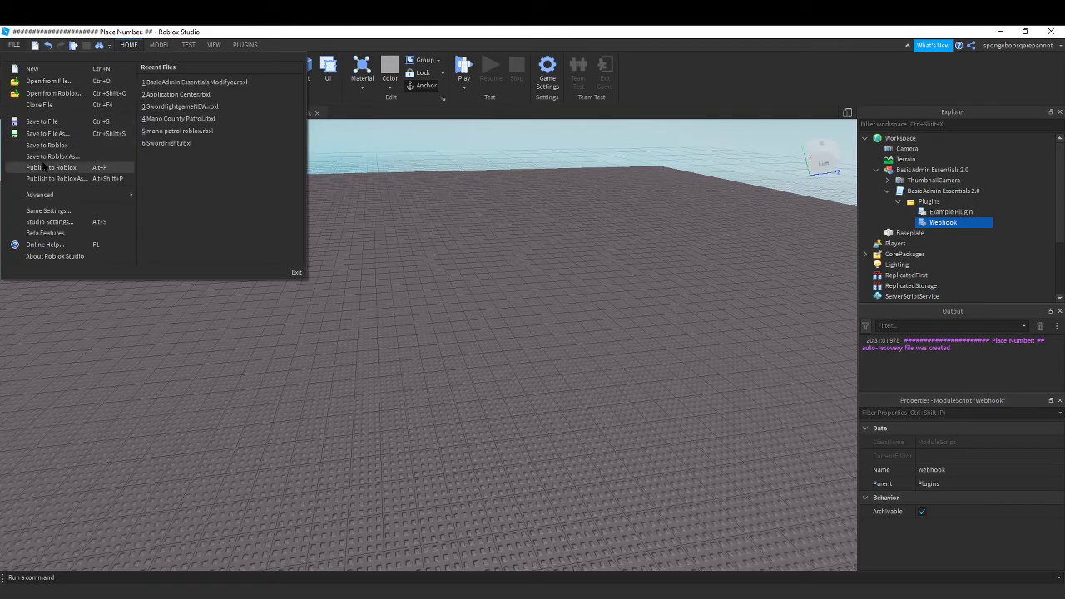
left_click(999, 30)
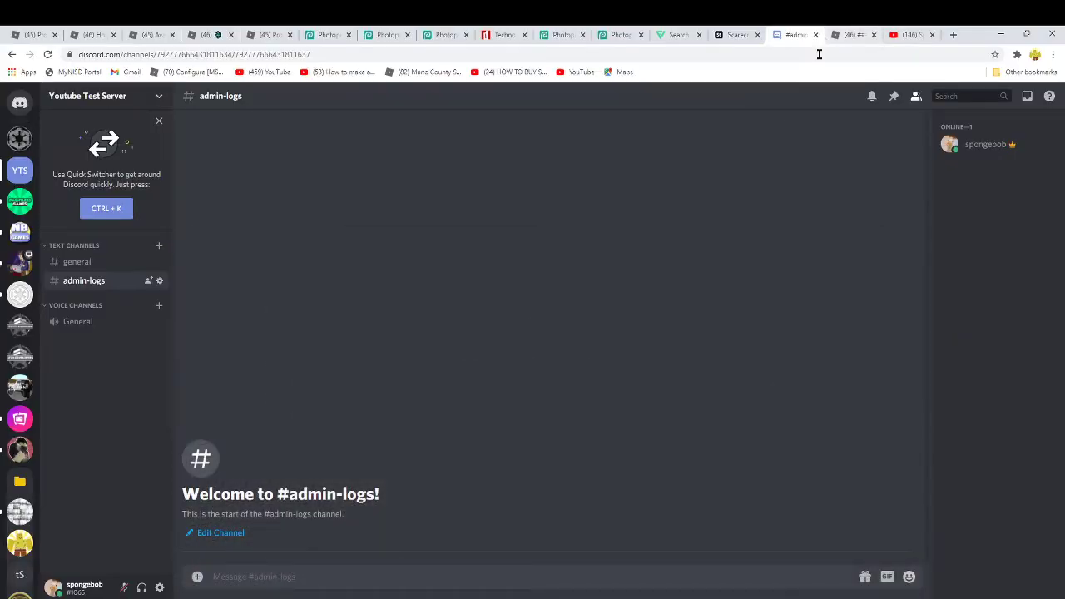
left_click(853, 34)
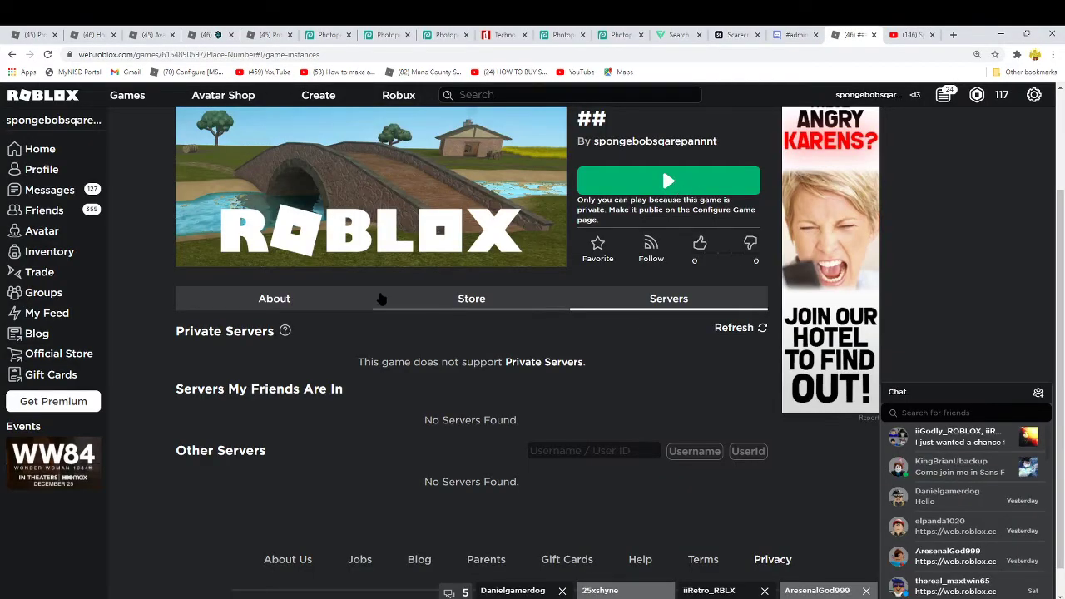
left_click(382, 299)
left_click(665, 323)
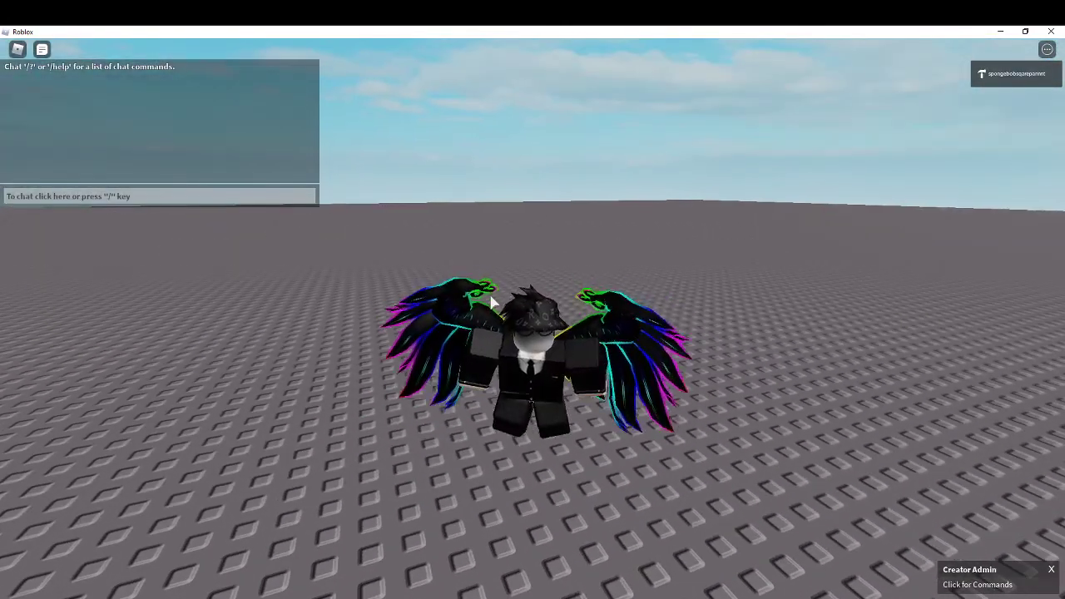
- Run the ":fly me" admin command in the game chat and check the admin-logs channel in Discord for its log entry
key("slash")
type(":fly me")
key("Return")
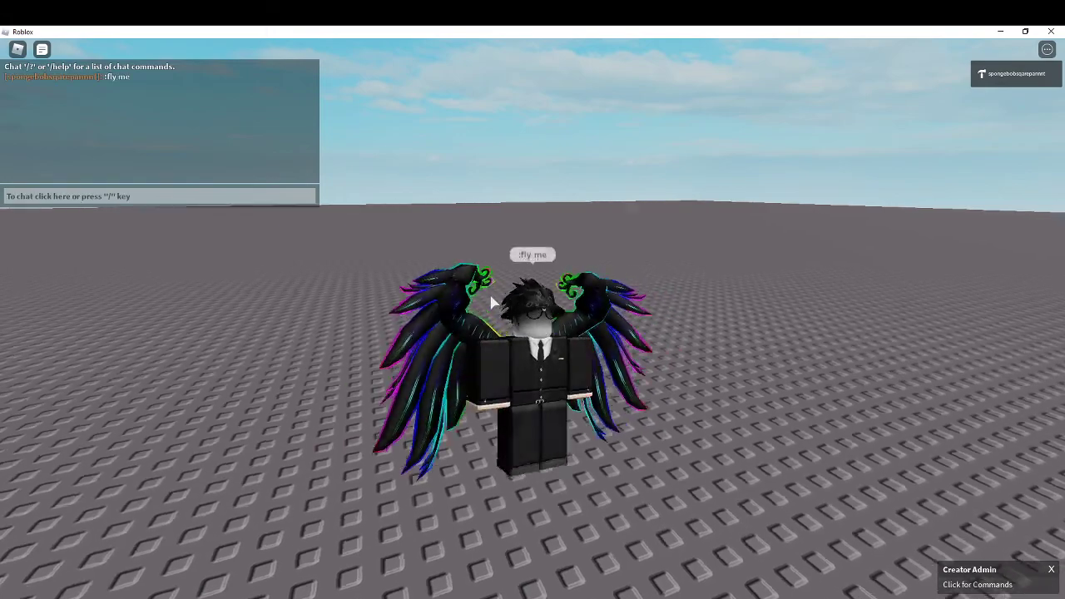
left_click(1000, 31)
left_click(795, 34)
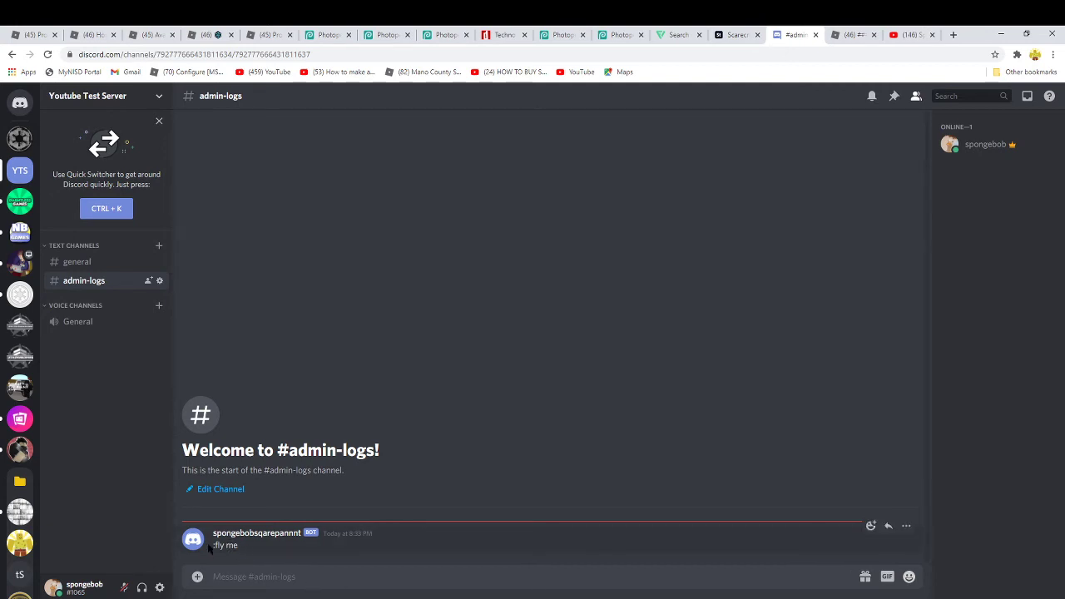
- Examine the ":fly me" log entry and its bot sender in the admin-logs channel, glancing at the Roblox game window for comparison
left_click_drag(213, 546, 241, 546)
left_click(278, 537)
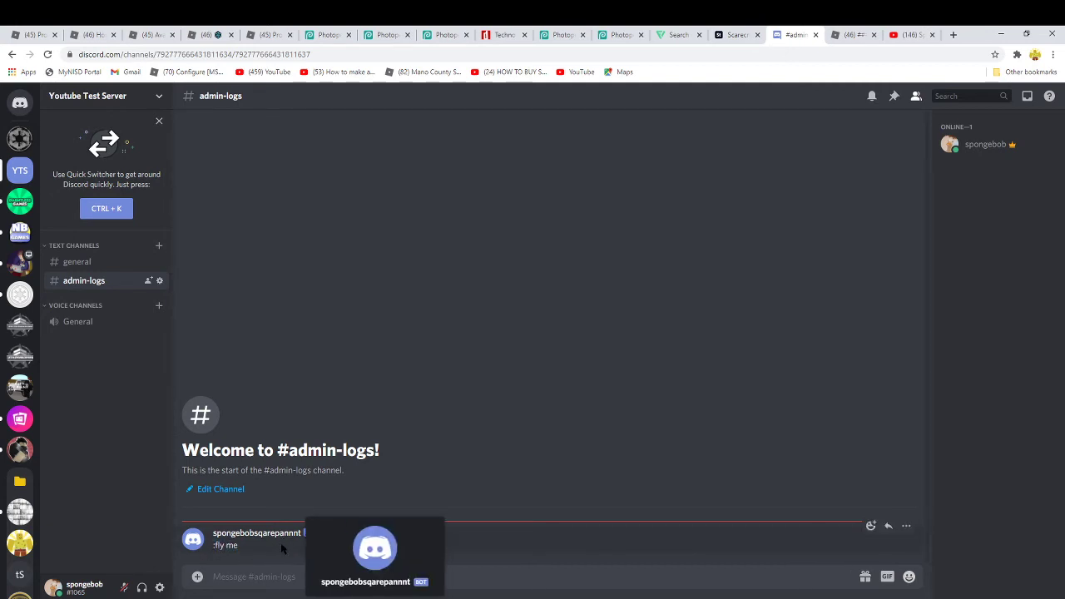
left_click(521, 532)
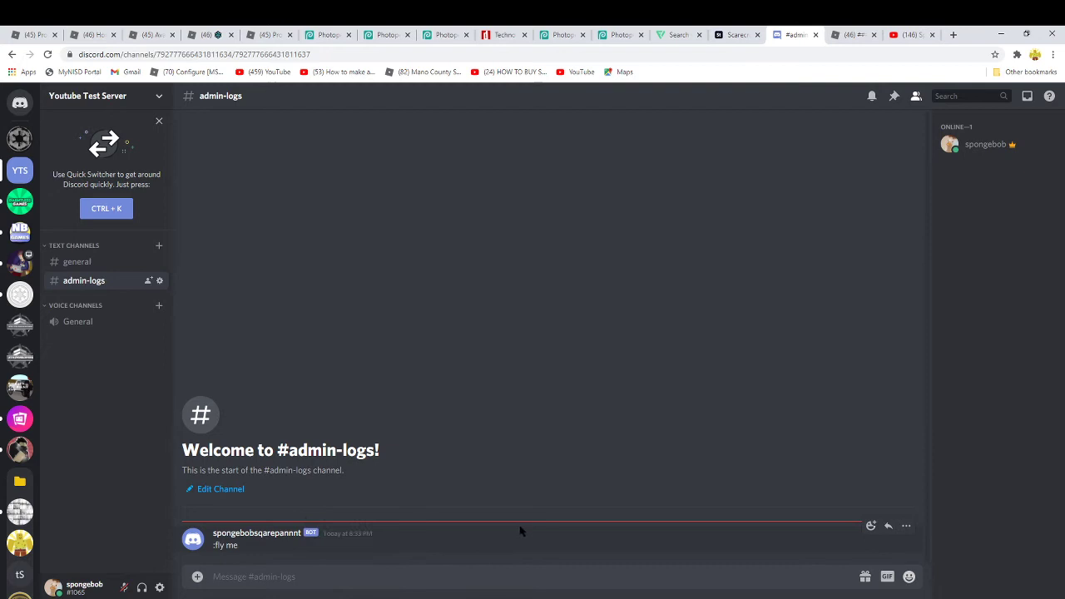
left_click_drag(247, 550, 225, 546)
left_click(192, 540)
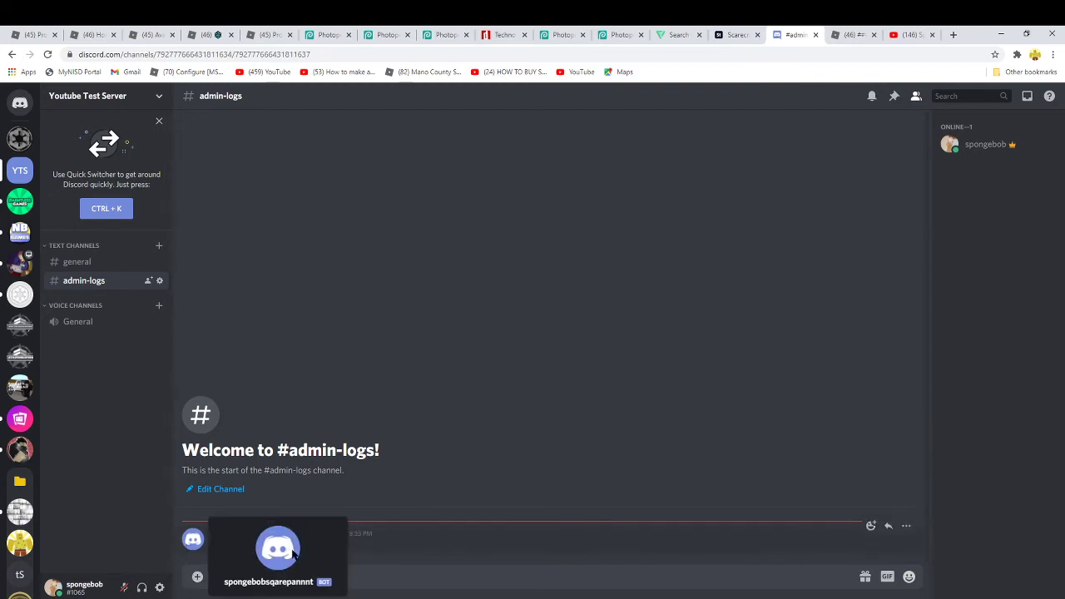
key("Escape")
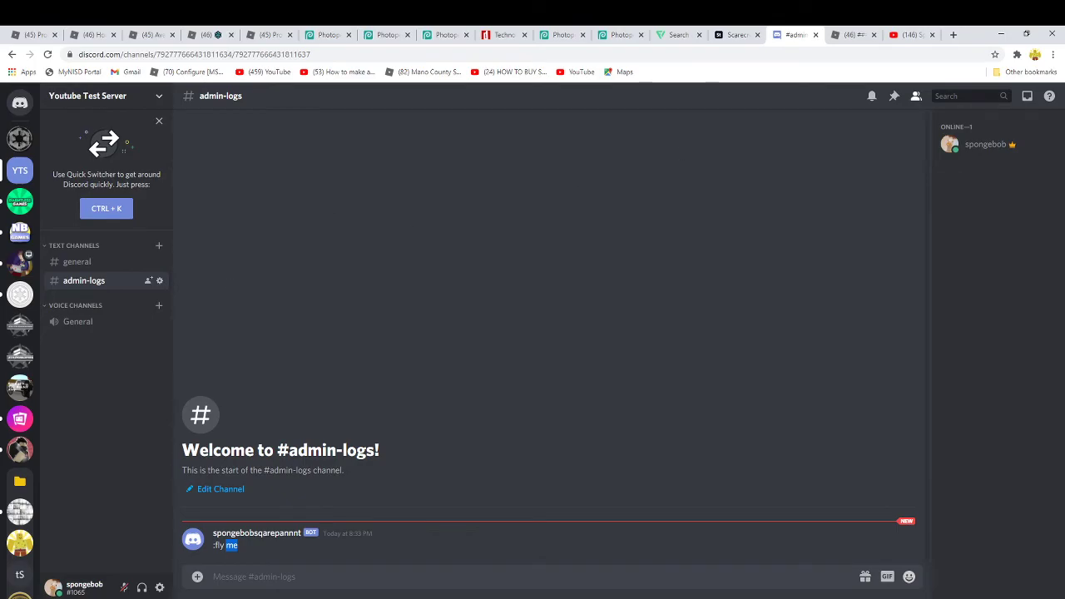
key("alt+Tab")
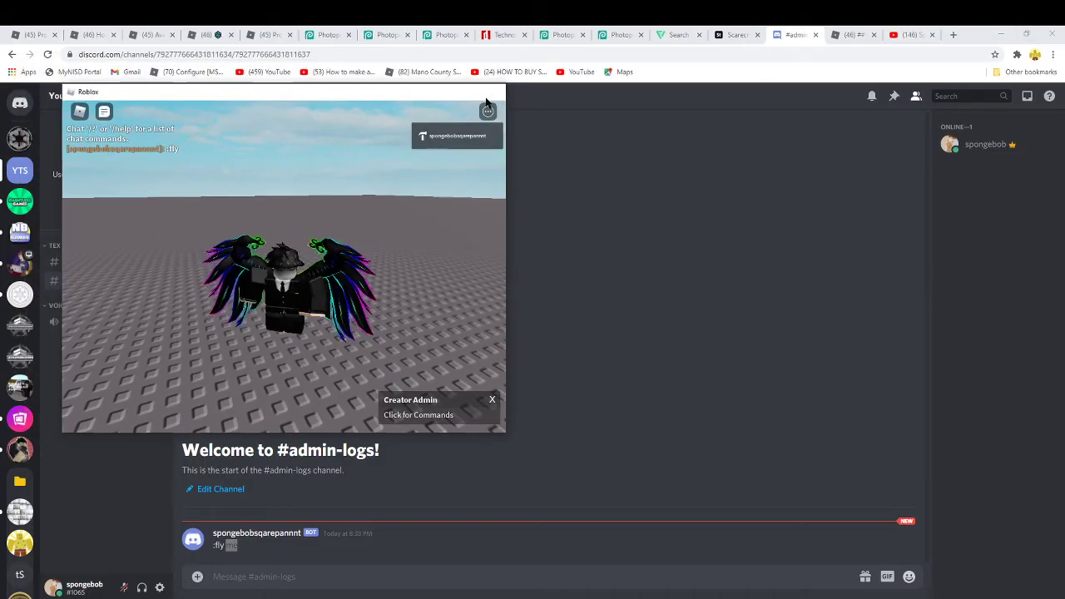
key("alt+Tab")
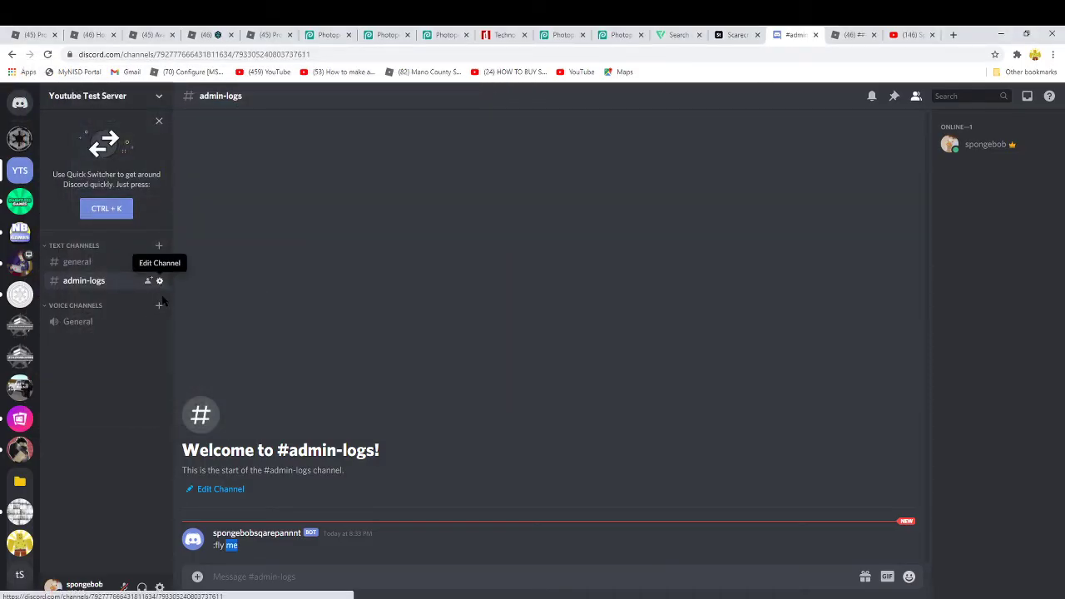
- Open the webhooks of the admin-logs channel and inspect the name, channel and avatar options of the Admin Logs bot
left_click(160, 282)
left_click(285, 196)
left_click(500, 235)
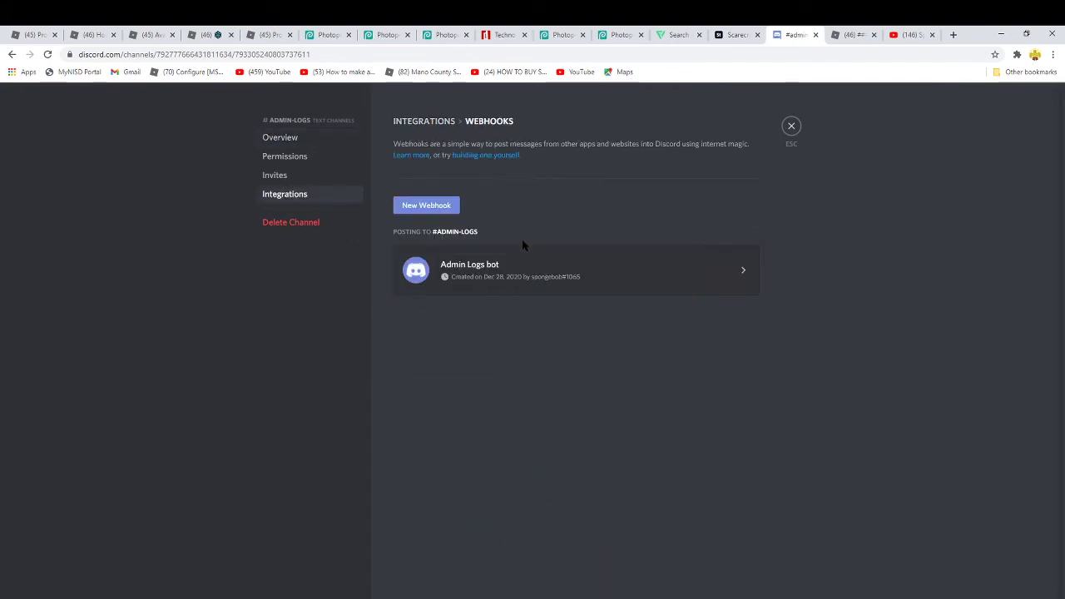
left_click(418, 270)
left_click(430, 335)
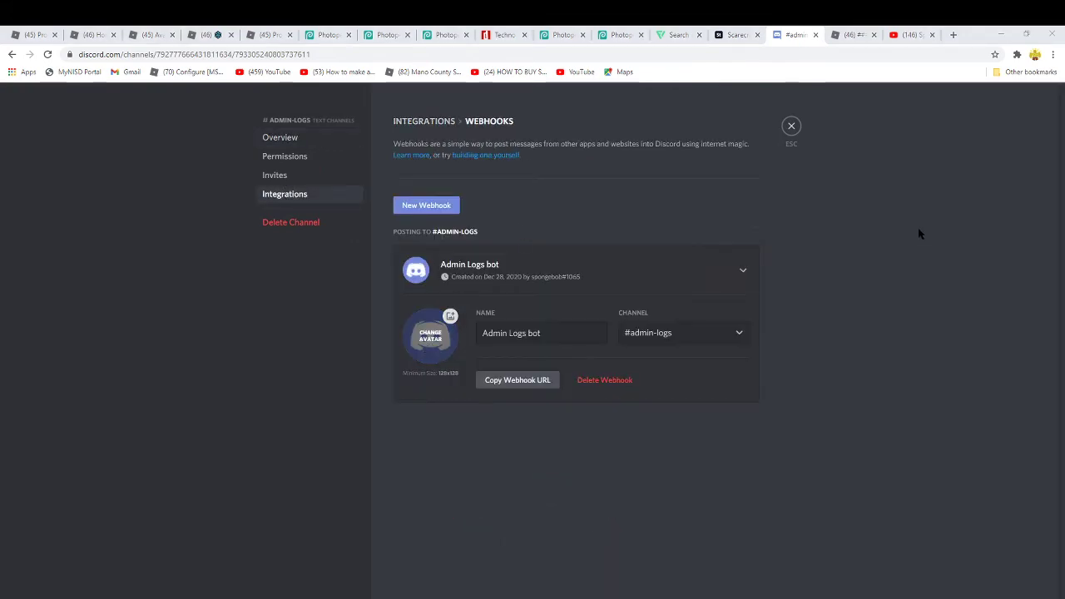
left_click(493, 307)
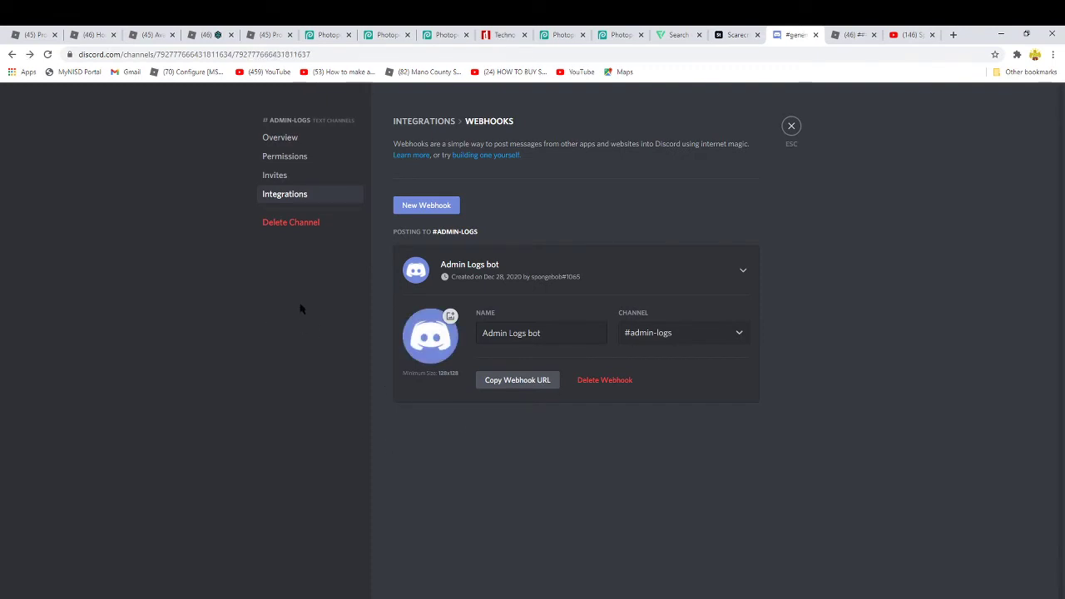
- Leave the webhook settings for the admin-logs channel and switch to the Spongy Tube channel page on YouTube
left_click(791, 127)
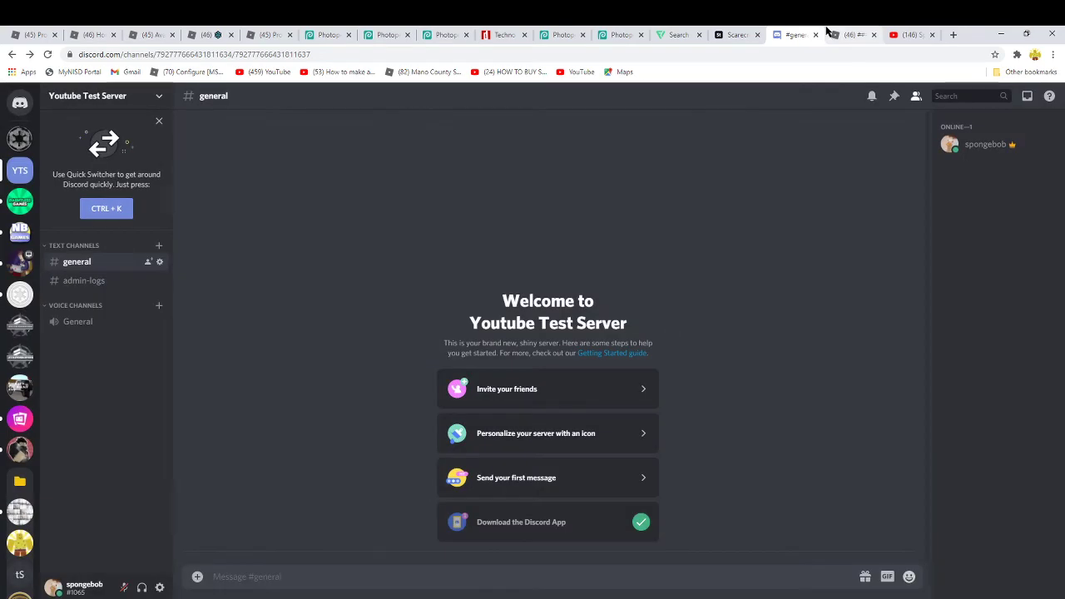
left_click(119, 283)
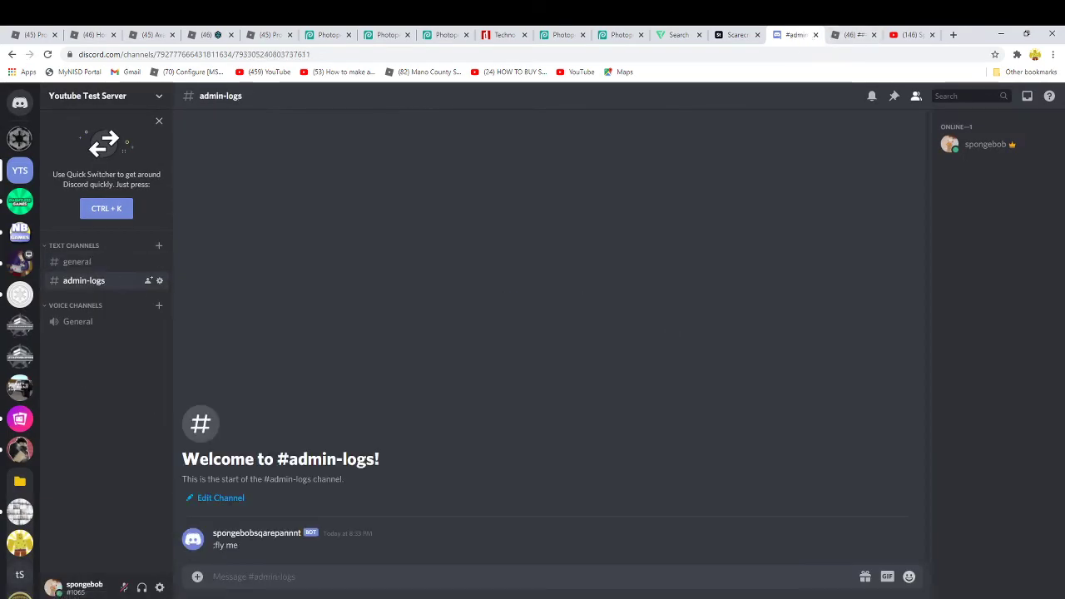
key("ctrl+9")
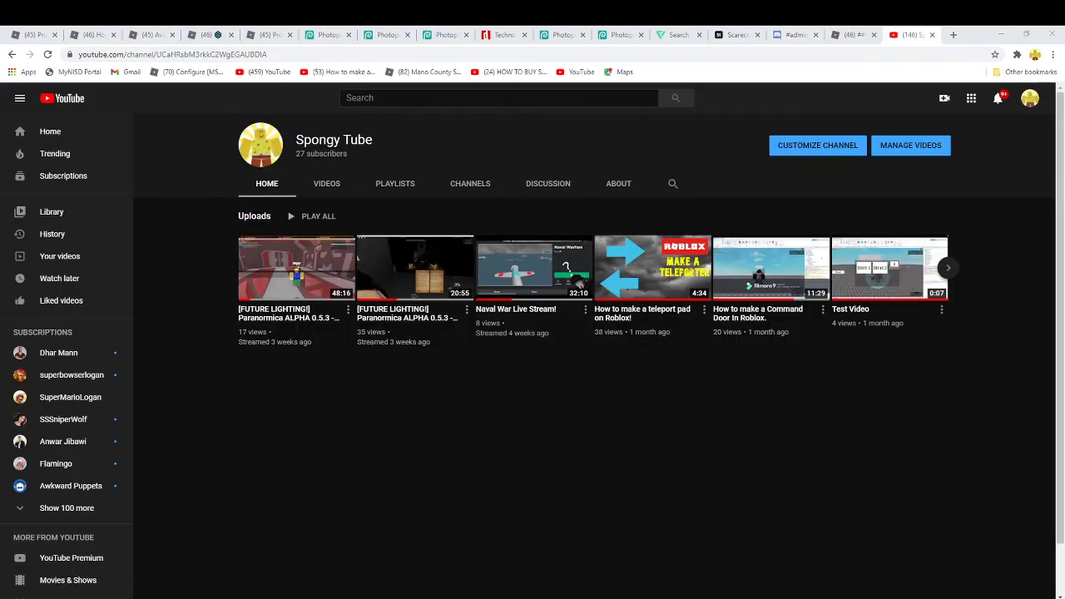